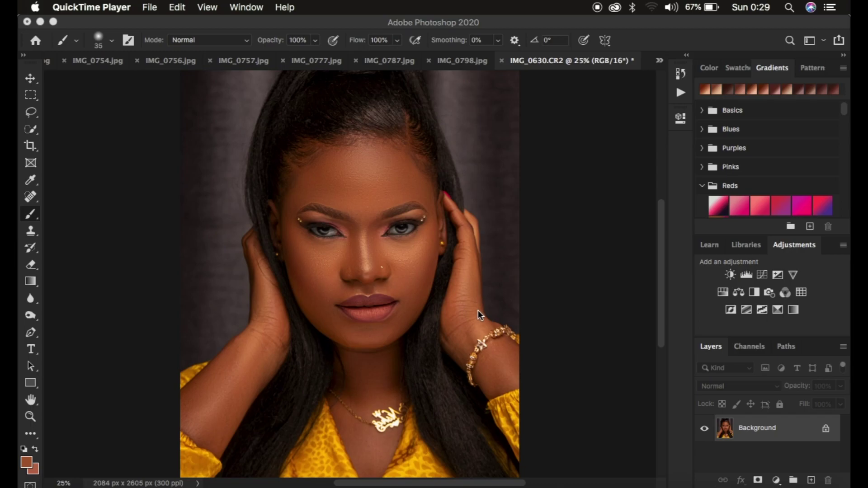
Add an empty Layer 1 and set the Brush tool's hardness to 100%
{"action": "left_click", "coordinate": [812, 482]}
{"action": "left_click", "coordinate": [811, 483]}
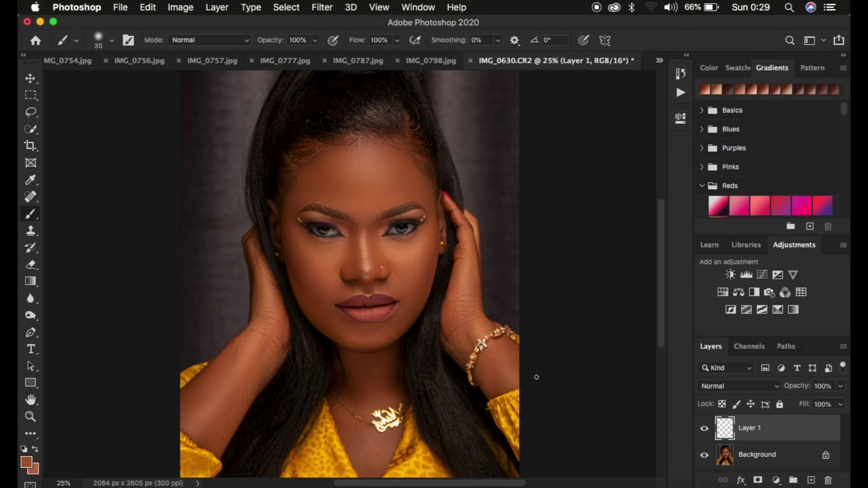
{"action": "left_click", "coordinate": [31, 214]}
{"action": "left_click", "coordinate": [74, 214]}
{"action": "left_click", "coordinate": [112, 41]}
{"action": "left_click_drag", "start_coordinate": [93, 110], "coordinate": [260, 118]}
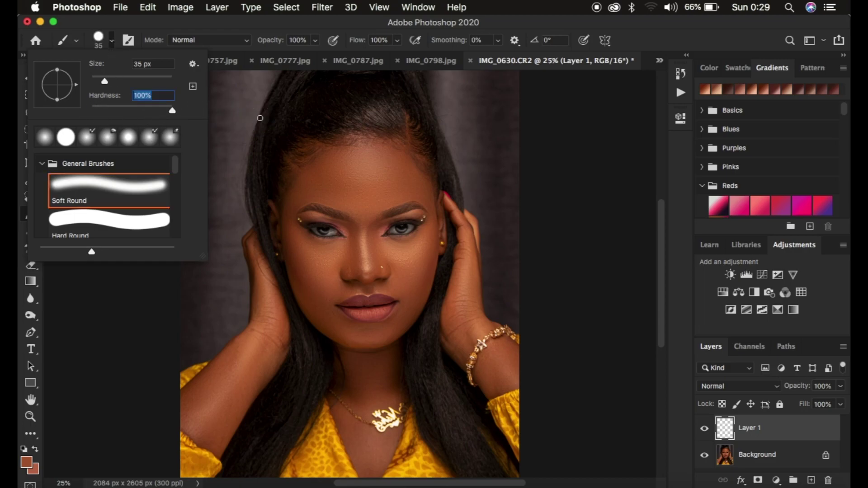
{"action": "left_click", "coordinate": [234, 131]}
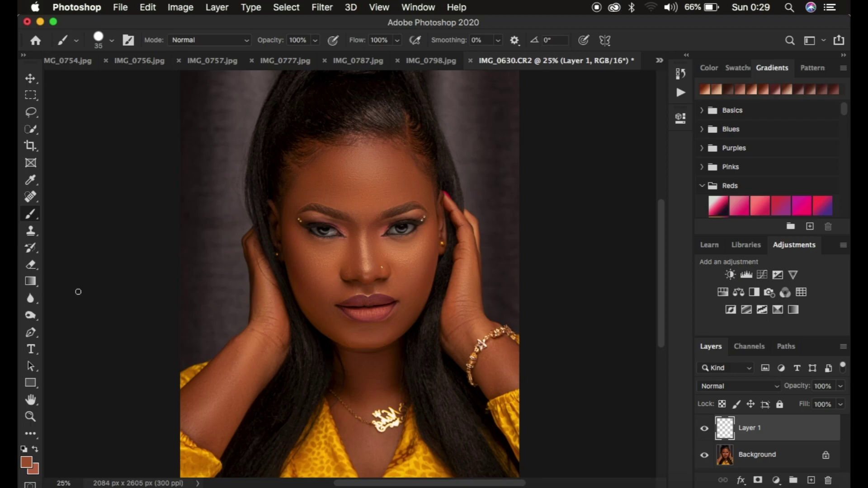
Set the Eyedropper sample size to 5 by 5 Average, then return to the Brush
{"action": "left_click", "coordinate": [31, 180]}
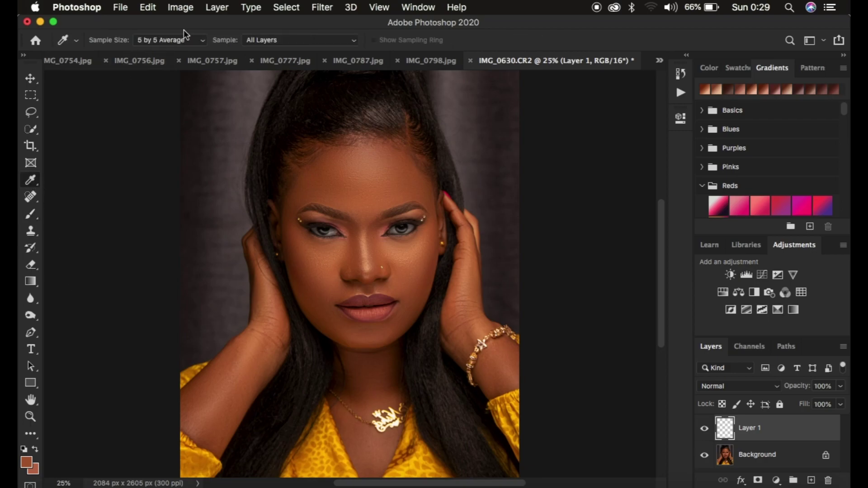
{"action": "left_click", "coordinate": [169, 39]}
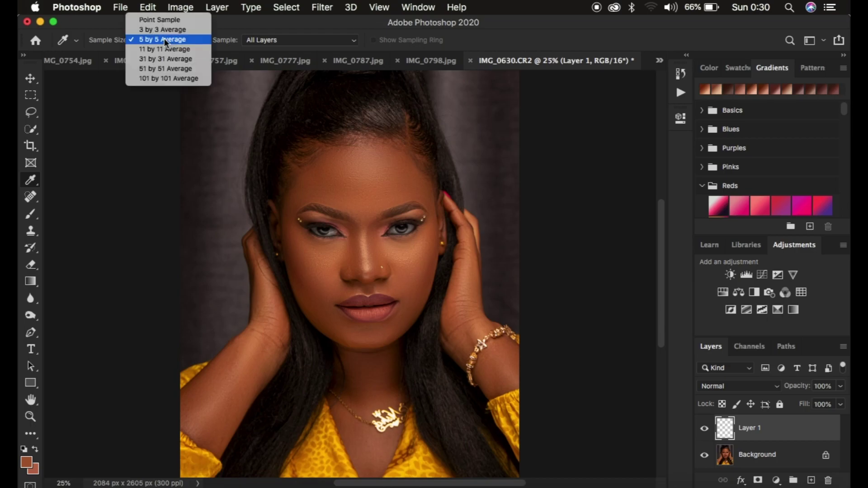
{"action": "left_click", "coordinate": [169, 40]}
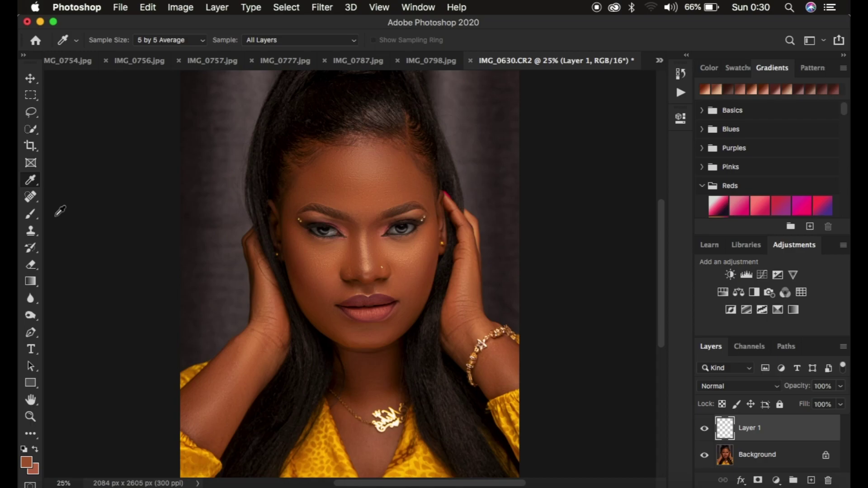
{"action": "left_click", "coordinate": [30, 216]}
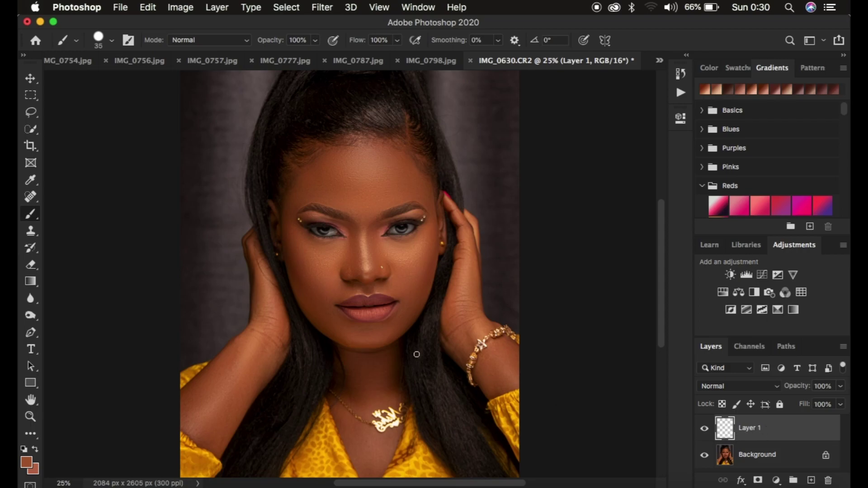
Zoom in on the face and Alt-sample the nose's light peach skin as foreground colour
{"action": "key", "text": "super+equal"}
{"action": "key", "text": "super+equal"}
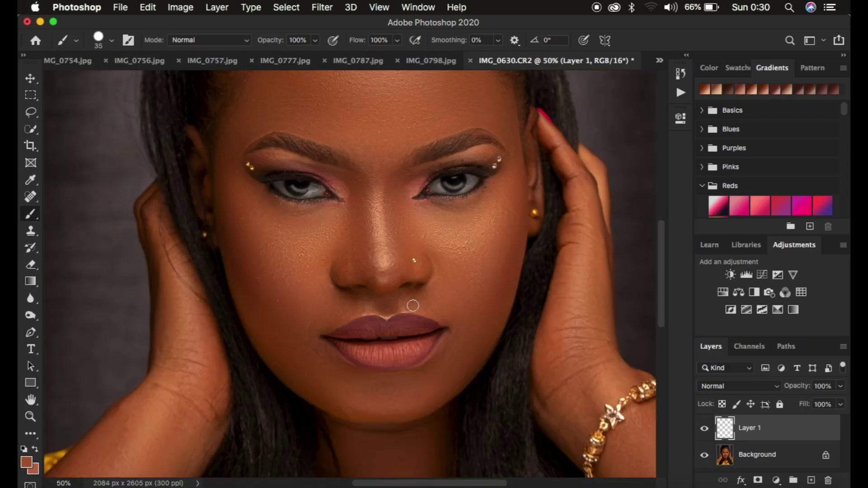
{"action": "key", "text": "super+equal"}
{"action": "key", "text": "super+equal"}
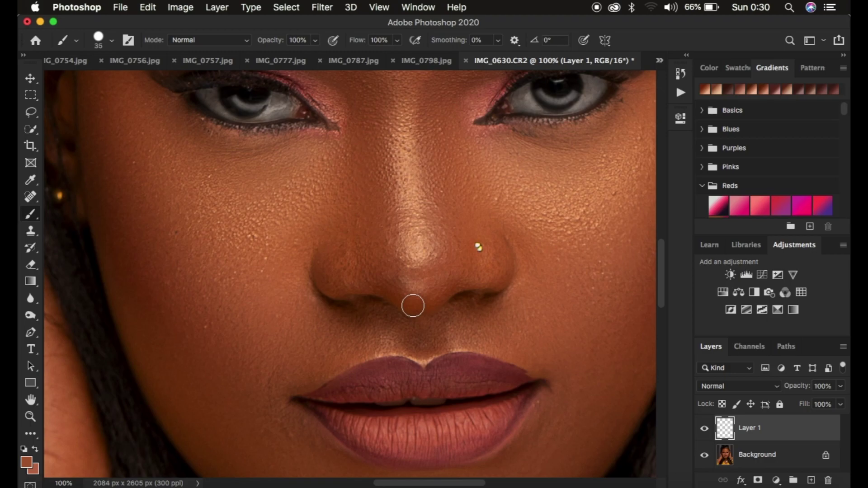
{"action": "key", "text": "super+minus"}
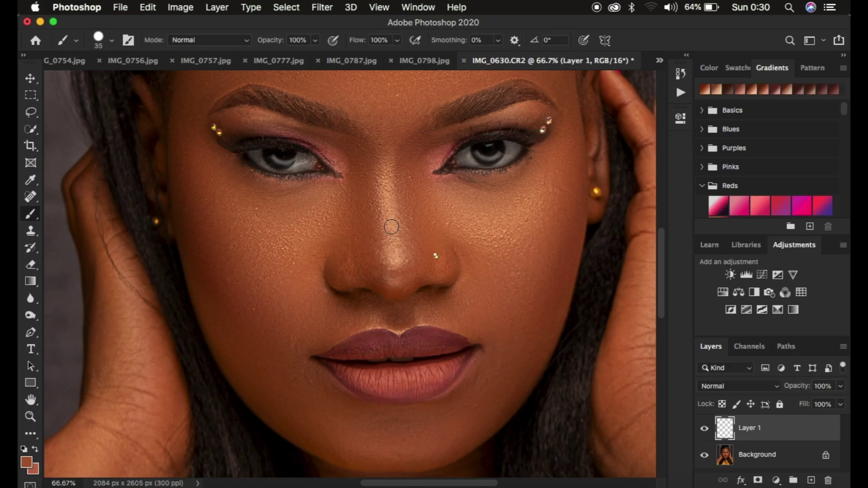
{"action": "key", "text": "alt"}
{"action": "left_click", "coordinate": [393, 225], "text": "alt"}
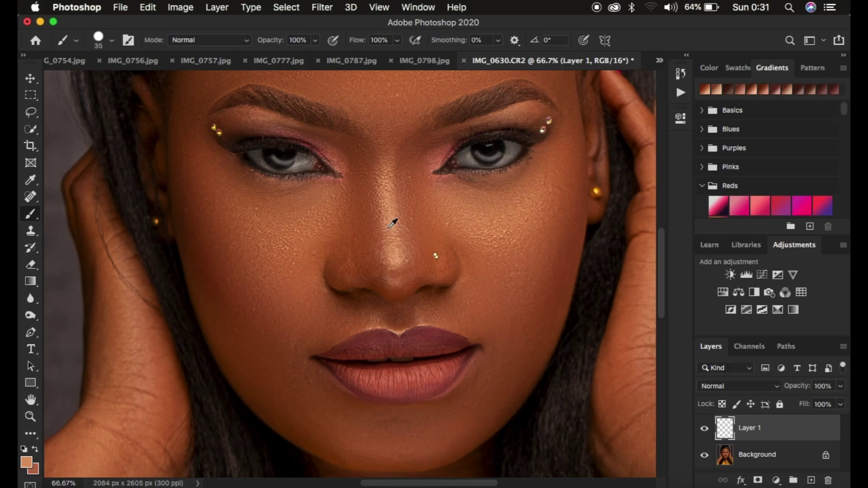
{"action": "left_click", "coordinate": [395, 253], "text": "alt"}
Enlarge the brush to 300 px at a zoomed-out view of the portrait
{"action": "key", "text": "super+minus"}
{"action": "key", "text": "super+minus"}
{"action": "key", "text": "super+minus"}
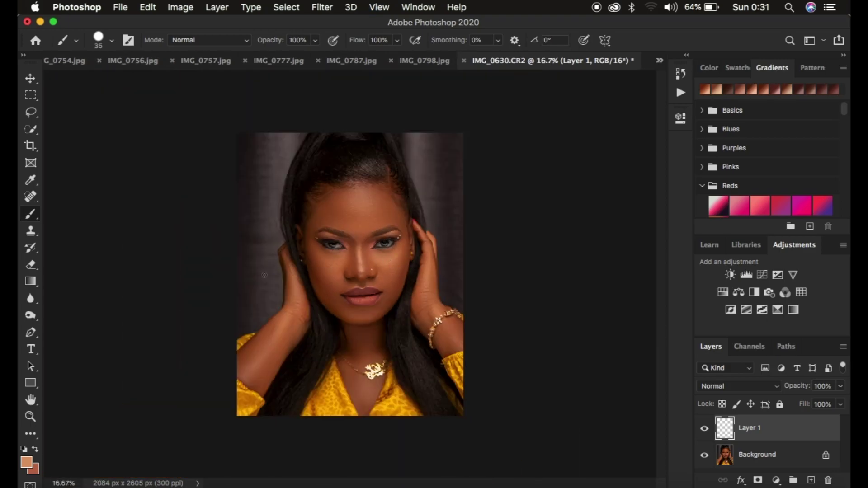
{"action": "key", "text": "bracketright"}
{"action": "key", "text": "bracketright"}
{"action": "key", "text": "bracketright"}
{"action": "key", "text": "bracketright"}
{"action": "key", "text": "bracketright"}
{"action": "key", "text": "bracketright"}
{"action": "key", "text": "bracketright"}
{"action": "key", "text": "bracketright"}
{"action": "key", "text": "bracketright"}
{"action": "key", "text": "bracketright"}
{"action": "key", "text": "bracketright"}
{"action": "mouse_move", "coordinate": [267, 281]}
{"action": "left_mouse_down"}
{"action": "mouse_move", "coordinate": [230, 281]}
{"action": "mouse_move", "coordinate": [274, 277]}
{"action": "left_mouse_up"}
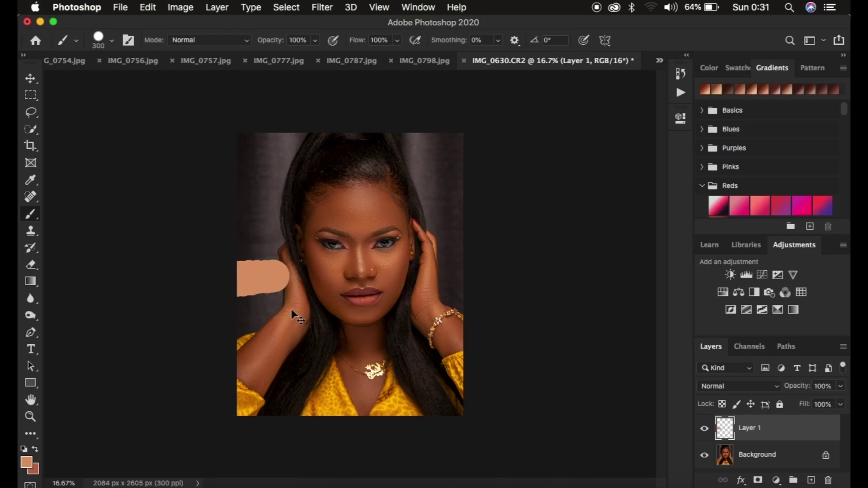
{"action": "key", "text": "super+plus"}
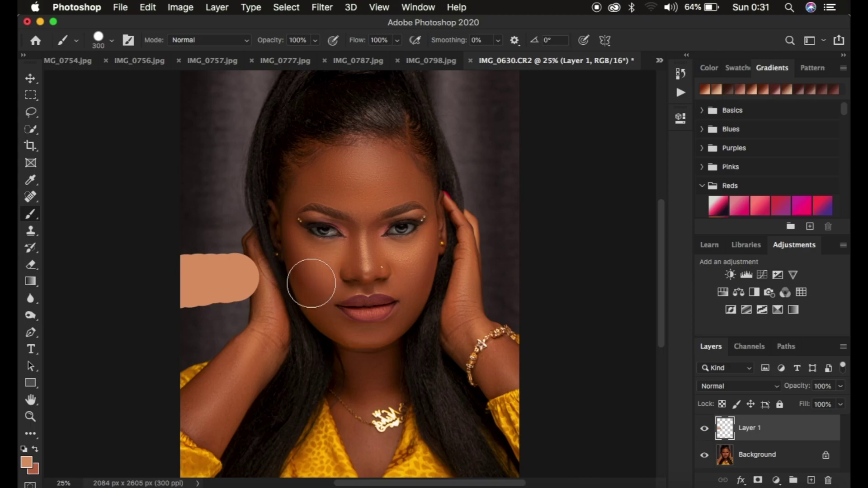
Sample darker skin browns and paint medium and dark brown swatches below the peach one
{"action": "key", "text": "alt"}
{"action": "left_click", "coordinate": [422, 270], "text": "alt"}
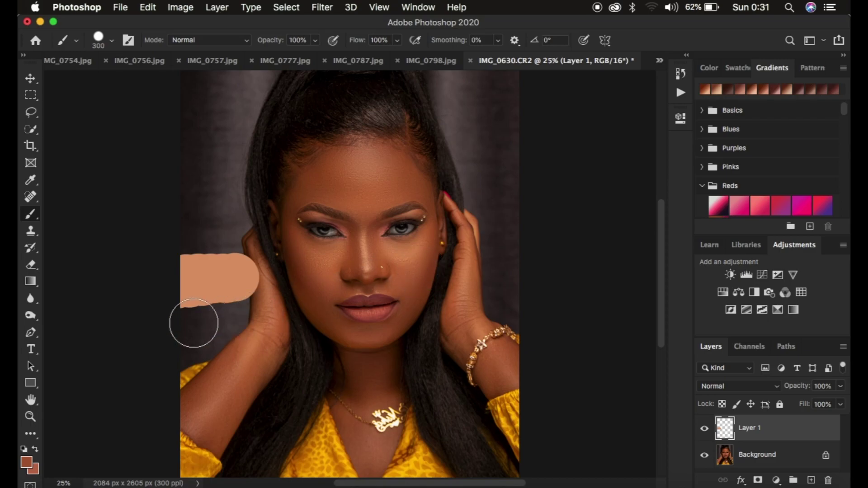
{"action": "left_click_drag", "start_coordinate": [187, 326], "coordinate": [243, 322]}
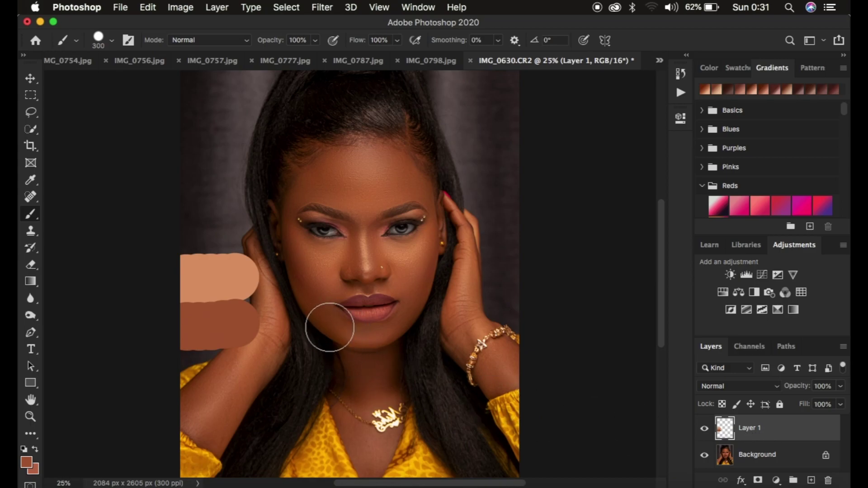
{"action": "left_click", "coordinate": [297, 274], "text": "alt"}
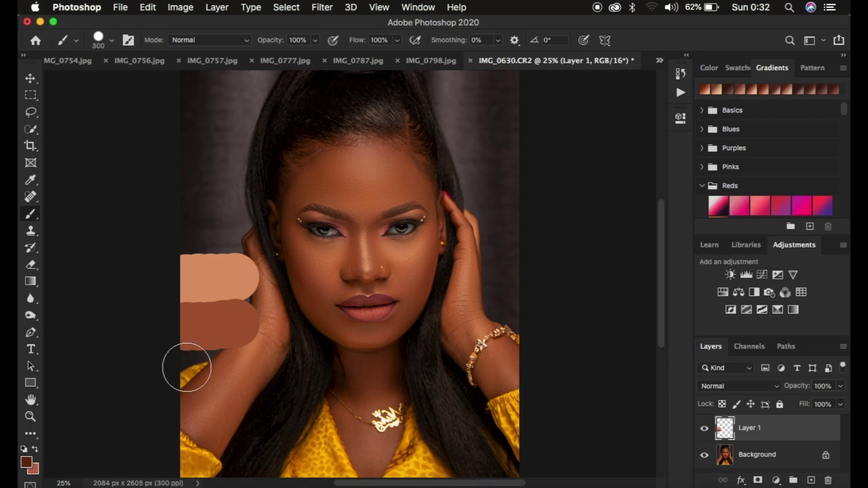
{"action": "mouse_move", "coordinate": [185, 369]}
{"action": "left_mouse_down"}
{"action": "mouse_move", "coordinate": [243, 370]}
{"action": "mouse_move", "coordinate": [198, 377]}
{"action": "left_mouse_up"}
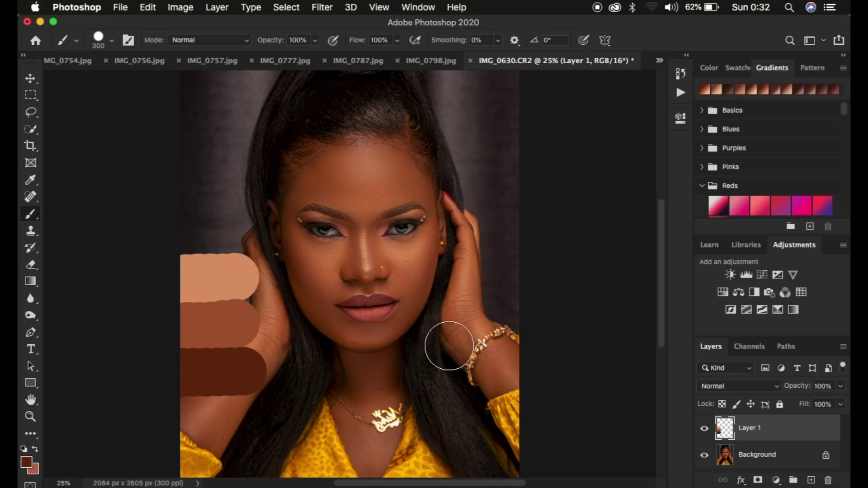
Add a Gradient Map adjustment above the Background layer and open its Gradient Editor
{"action": "left_click", "coordinate": [755, 458]}
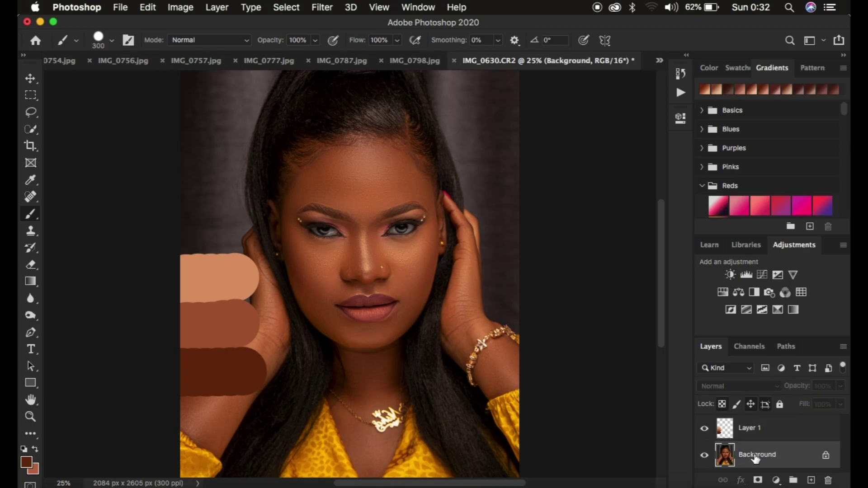
{"action": "left_click", "coordinate": [776, 481]}
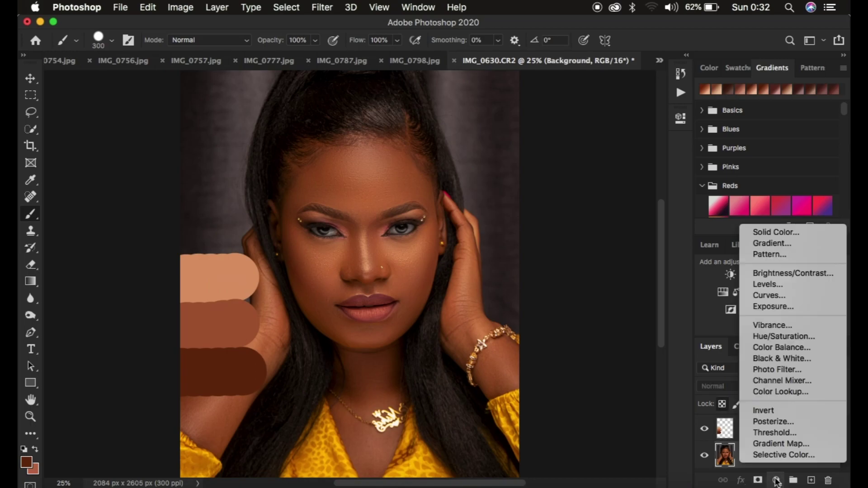
{"action": "left_click", "coordinate": [774, 443]}
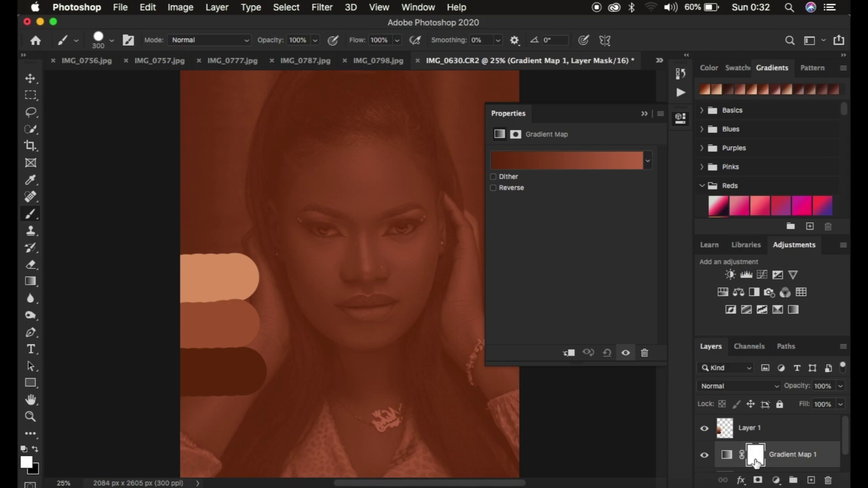
{"action": "left_click", "coordinate": [727, 457]}
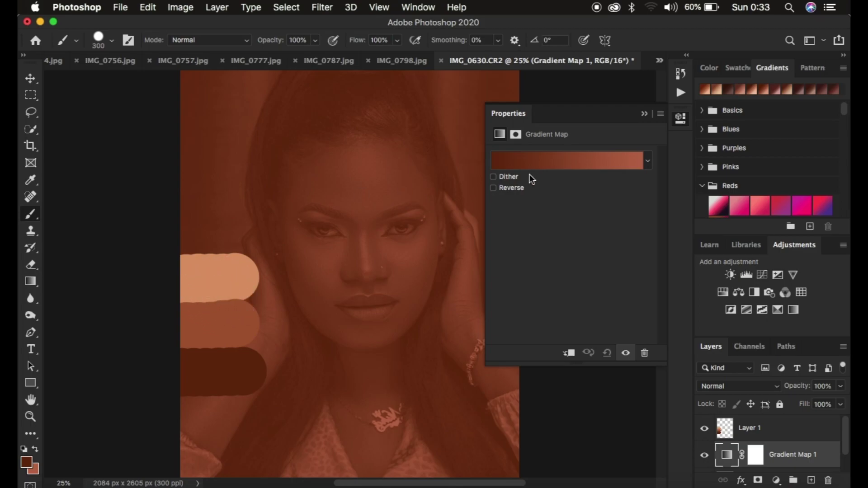
{"action": "left_click", "coordinate": [541, 160]}
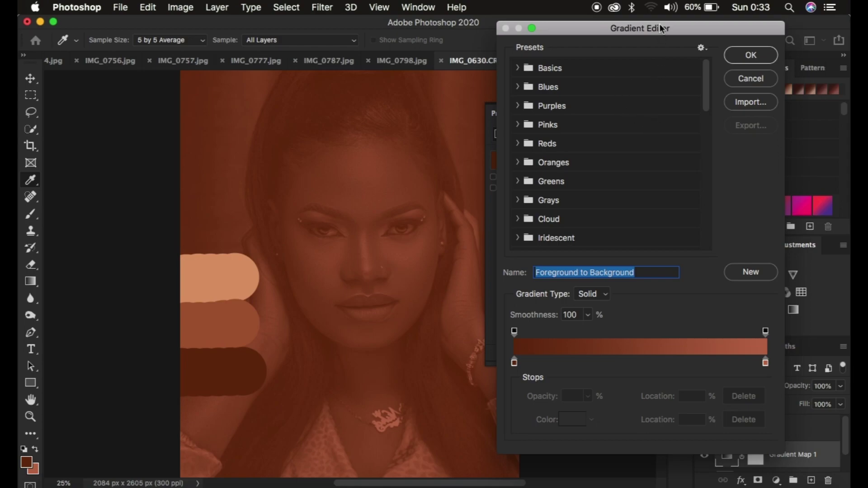
Set the gradient's left stop to the darkest skin swatch colour
{"action": "left_click_drag", "start_coordinate": [652, 26], "coordinate": [584, 26]}
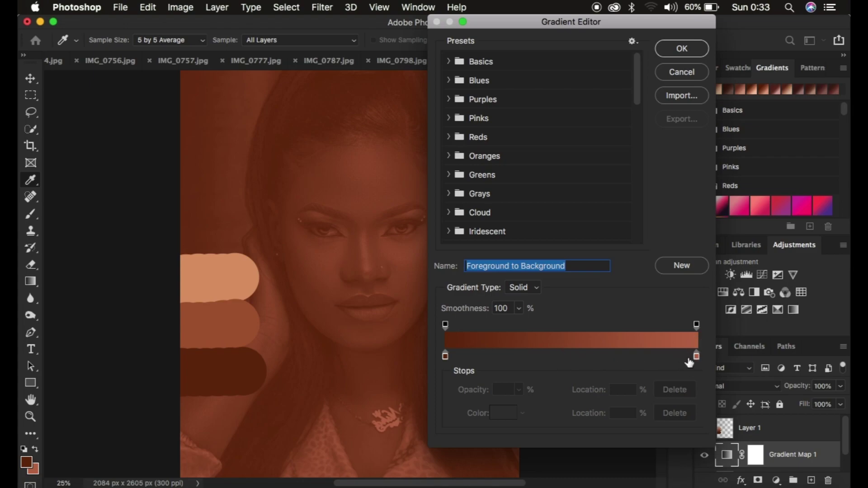
{"action": "left_click", "coordinate": [444, 356]}
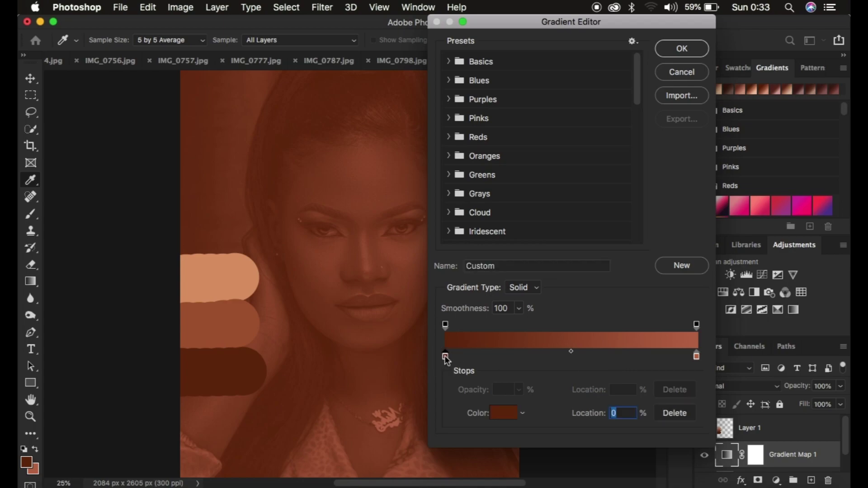
{"action": "left_click", "coordinate": [504, 413]}
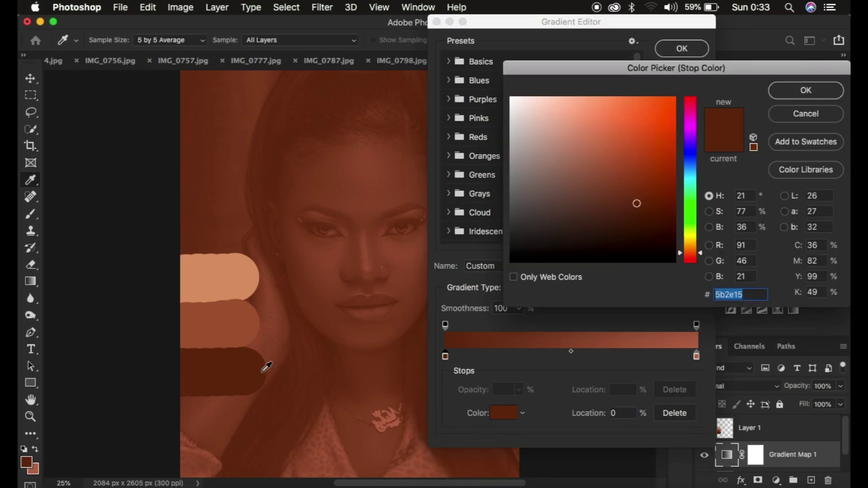
{"action": "left_click", "coordinate": [219, 364]}
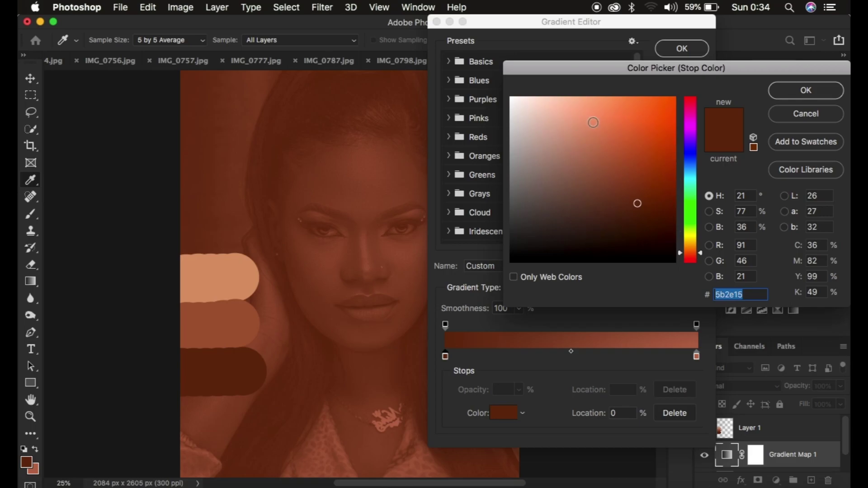
{"action": "left_click", "coordinate": [800, 92]}
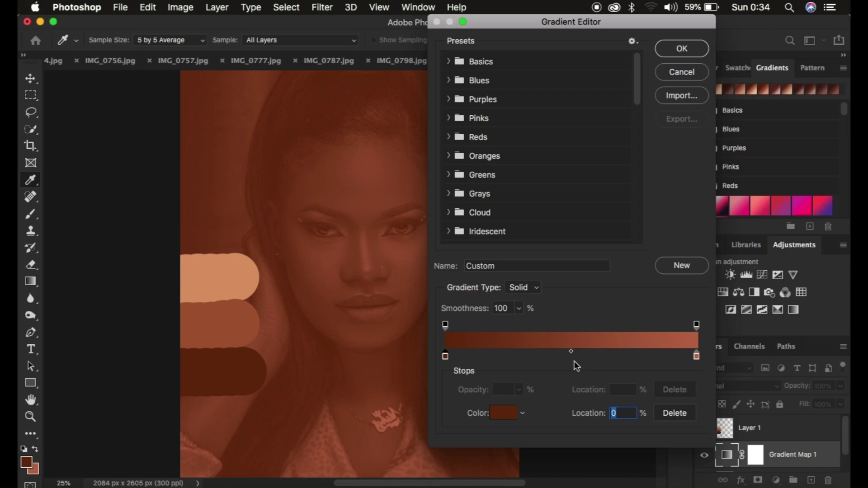
Add a middle gradient stop coloured from the medium brown swatch
{"action": "left_click", "coordinate": [564, 356]}
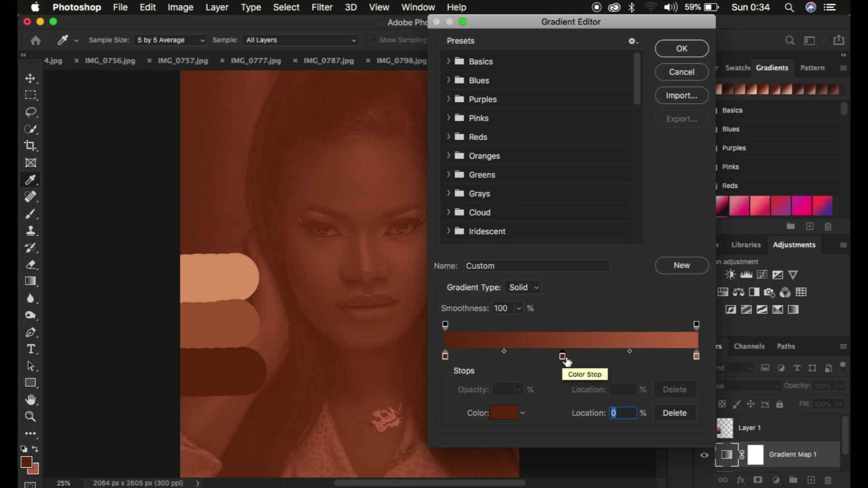
{"action": "left_click", "coordinate": [505, 417]}
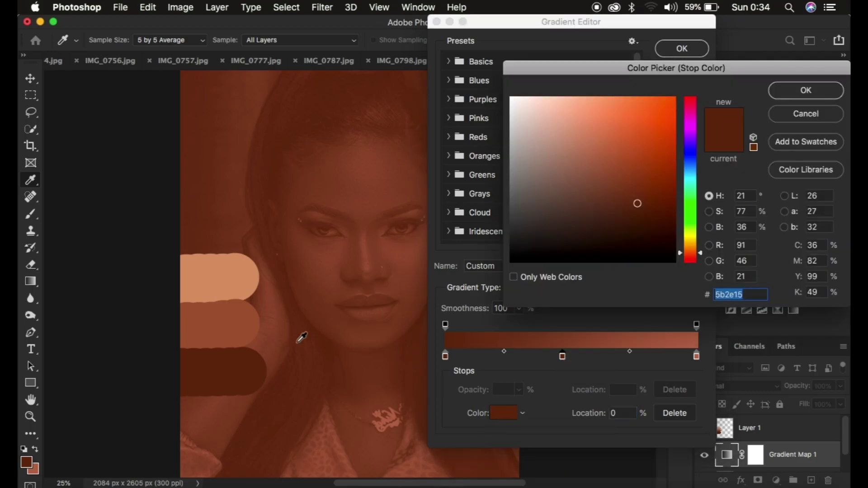
{"action": "left_click", "coordinate": [227, 324]}
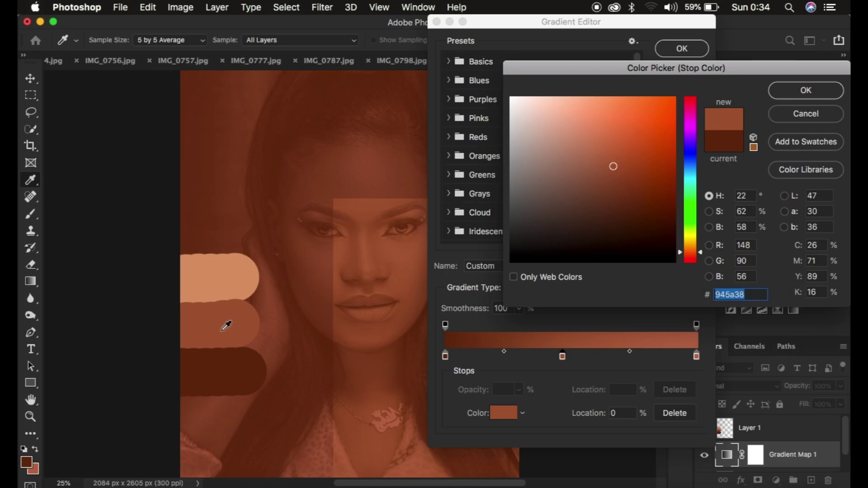
{"action": "left_click", "coordinate": [805, 89]}
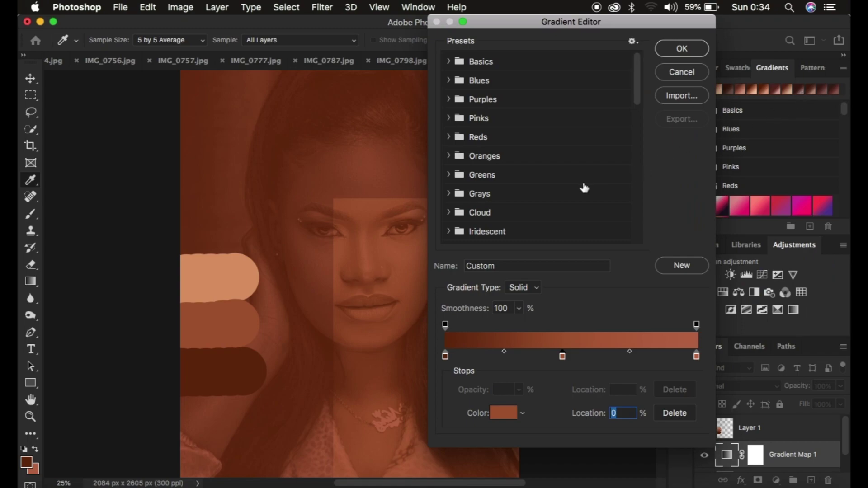
{"action": "key", "text": "super+minus"}
{"action": "key", "text": "super+plus"}
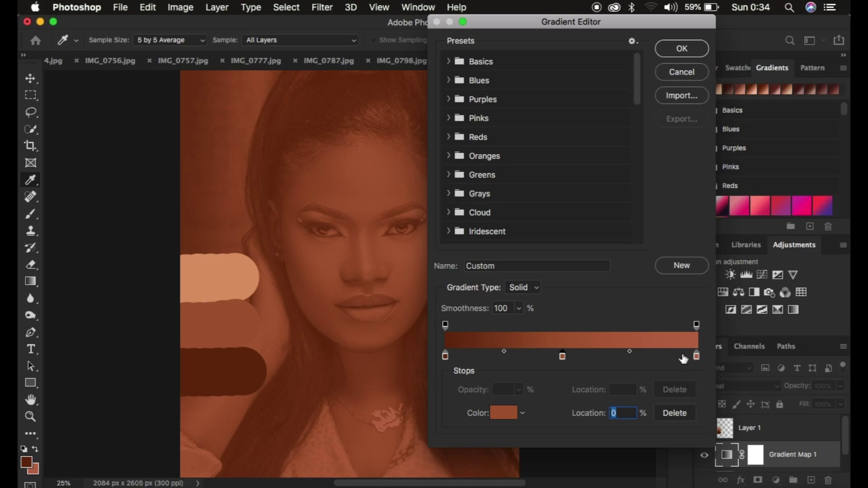
Set the right stop to the lightest swatch, move the left stop to 7%, and apply
{"action": "left_click", "coordinate": [696, 357]}
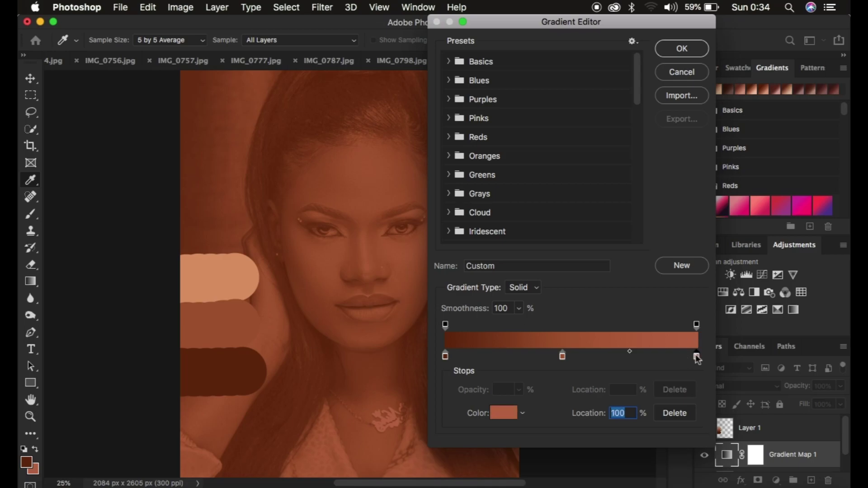
{"action": "left_click", "coordinate": [502, 417]}
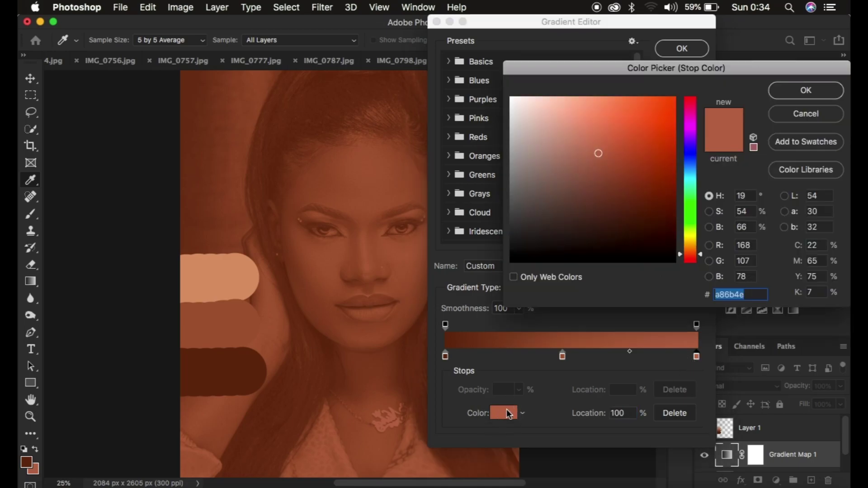
{"action": "left_click", "coordinate": [212, 271]}
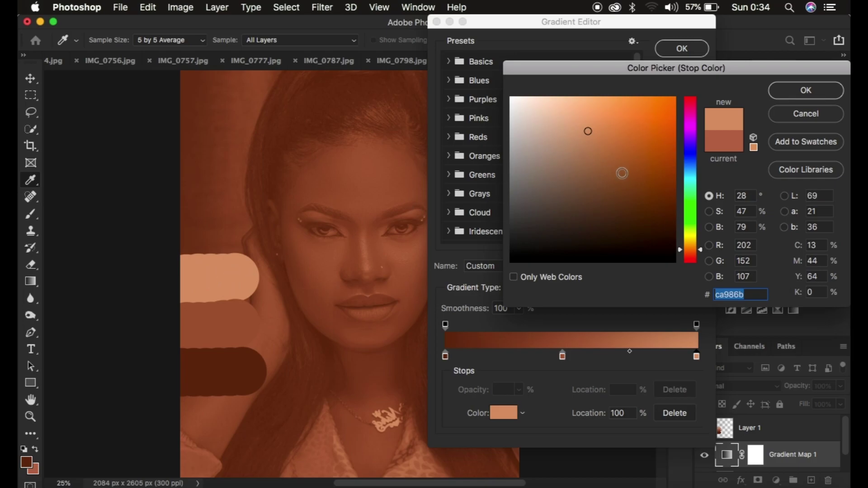
{"action": "left_click", "coordinate": [814, 95]}
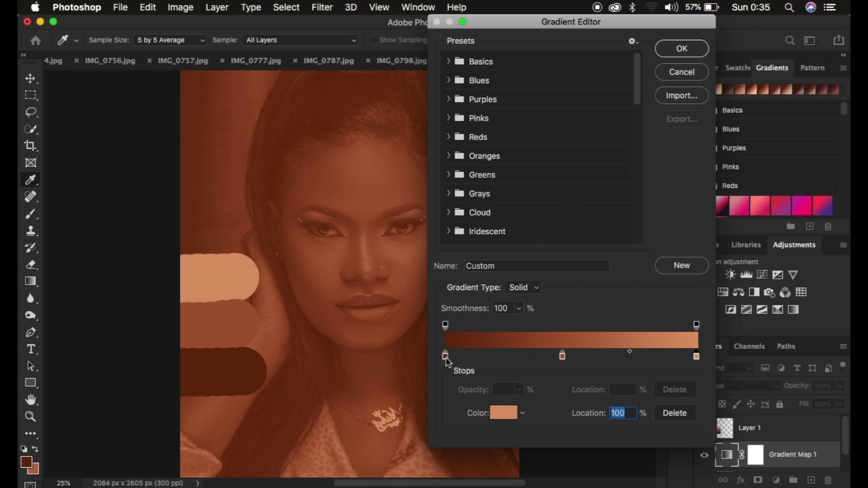
{"action": "left_click_drag", "start_coordinate": [446, 359], "coordinate": [465, 360]}
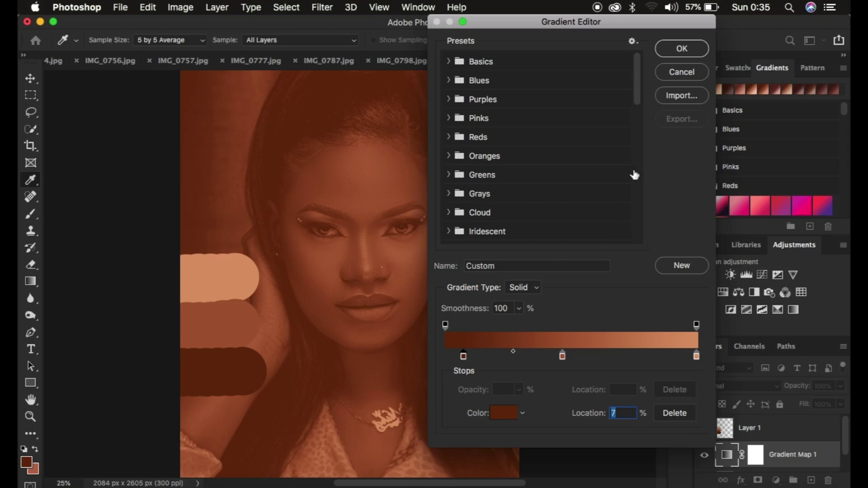
{"action": "left_click", "coordinate": [680, 49]}
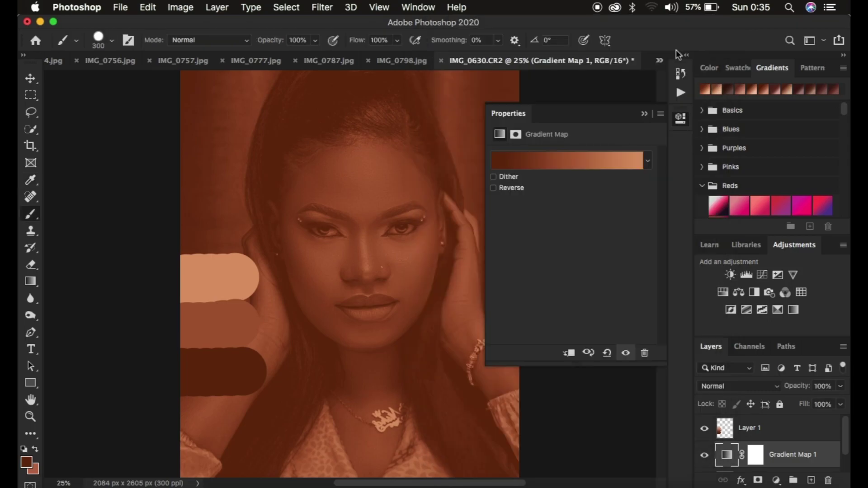
Collapse the Properties panel and set Gradient Map 1's blend mode to Color
{"action": "left_click", "coordinate": [644, 114]}
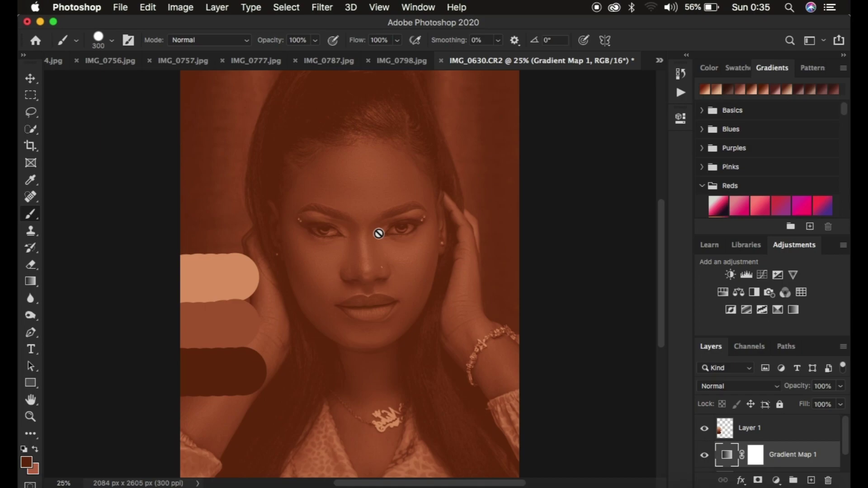
{"action": "left_click", "coordinate": [722, 385]}
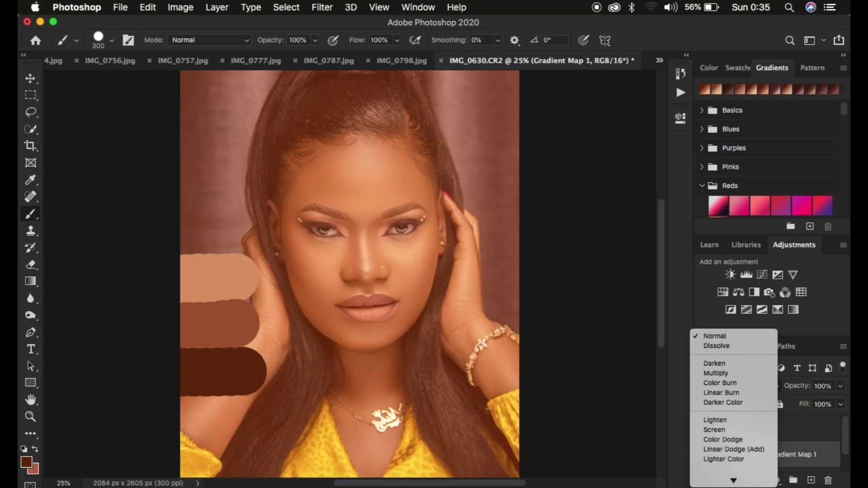
{"action": "scroll", "coordinate": [733, 407], "scroll_direction": "down", "scroll_amount": 5}
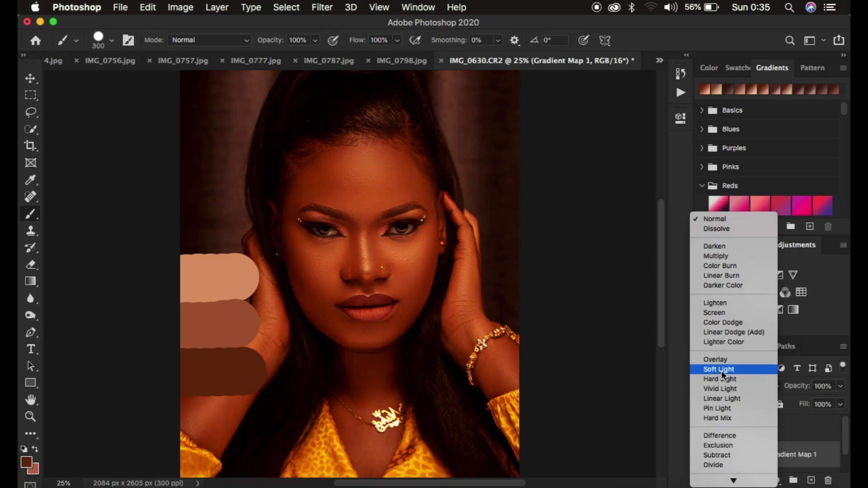
{"action": "scroll", "coordinate": [723, 466], "scroll_direction": "down", "scroll_amount": 2}
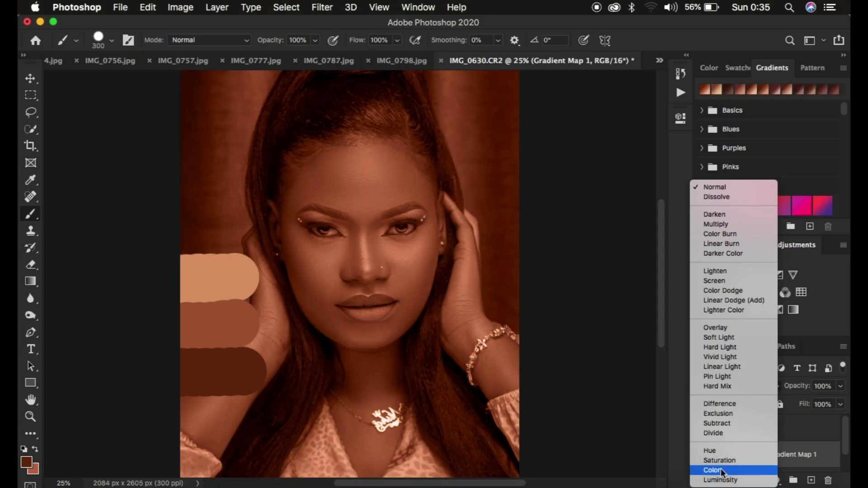
{"action": "left_click", "coordinate": [720, 470]}
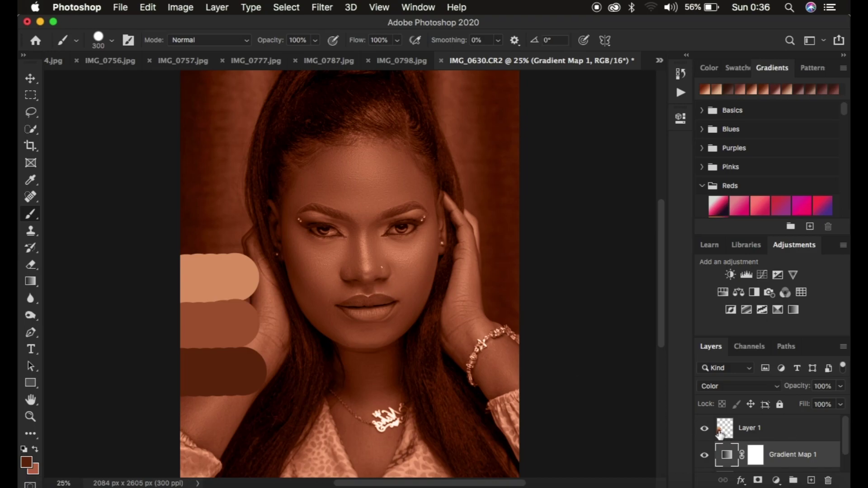
Hide the swatch layer and invert Gradient Map 1's layer mask to black
{"action": "left_click", "coordinate": [704, 429]}
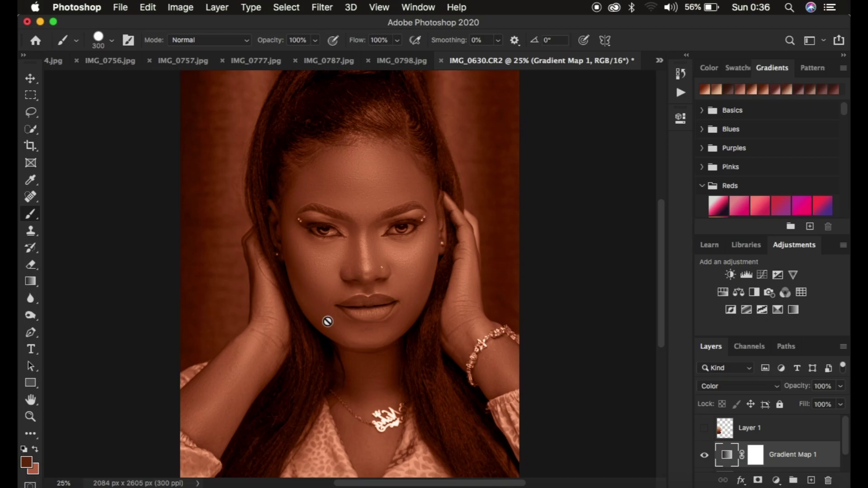
{"action": "left_click", "coordinate": [756, 459]}
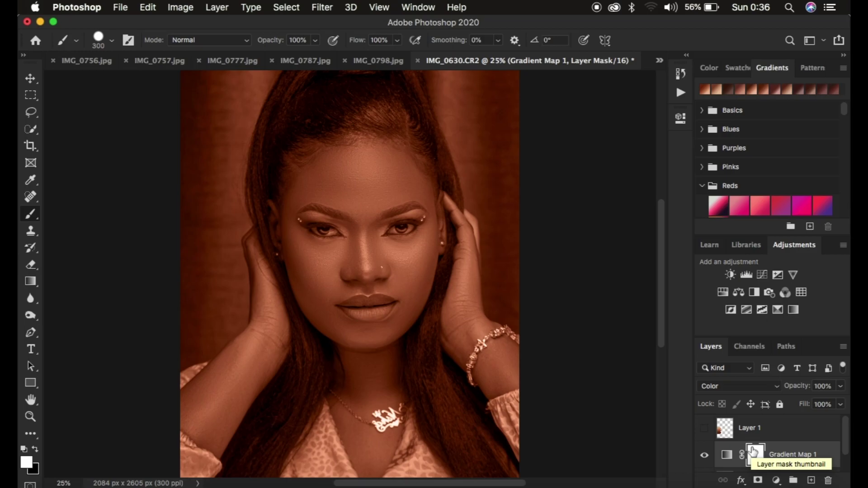
{"action": "key", "text": "super+i"}
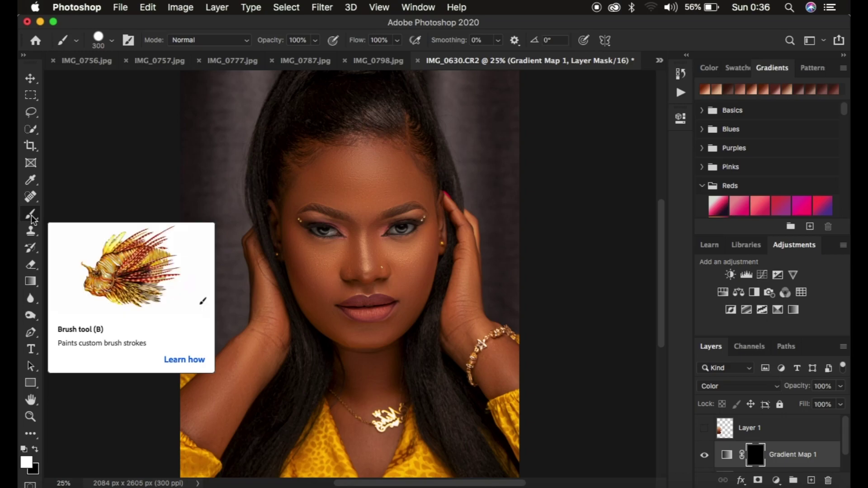
Soften the 300 px brush to 0% hardness and make white the foreground colour
{"action": "left_click", "coordinate": [112, 43]}
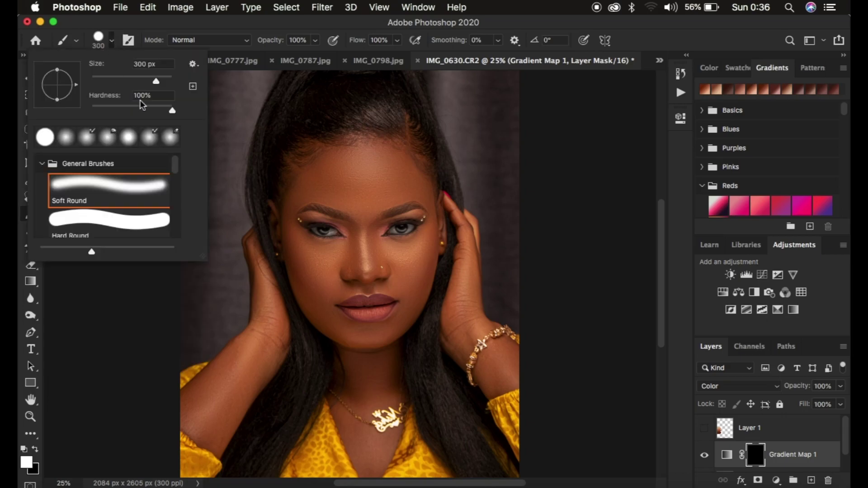
{"action": "left_click_drag", "start_coordinate": [168, 111], "coordinate": [63, 106]}
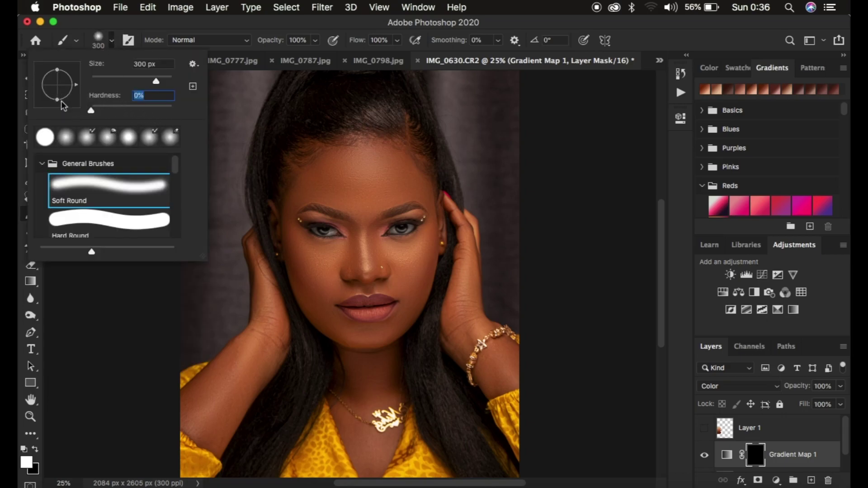
{"action": "left_click", "coordinate": [111, 43]}
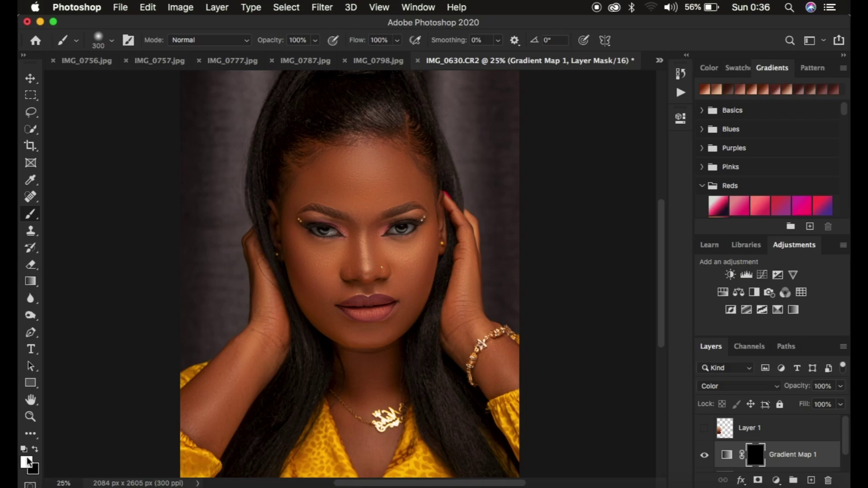
{"action": "key", "text": "x"}
{"action": "key", "text": "x"}
{"action": "key", "text": "x"}
{"action": "key", "text": "x"}
{"action": "key", "text": "x"}
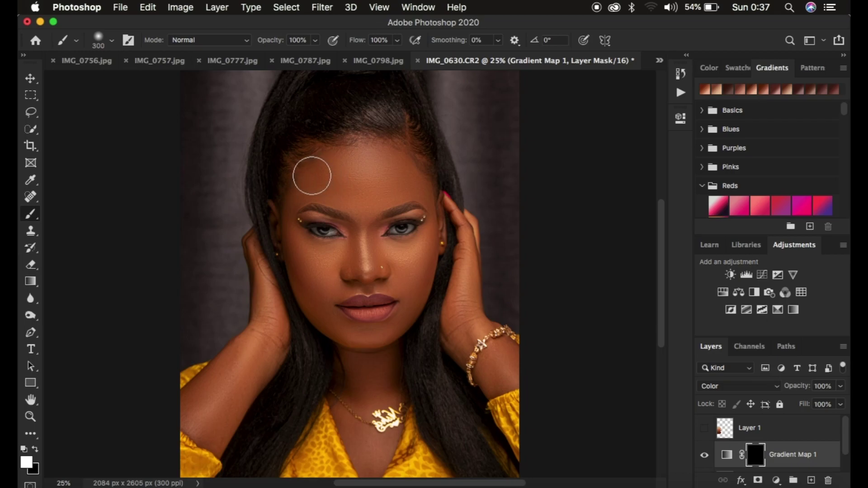
Paint white on the mask over the forehead, temple, cheek and nose with a 150 px brush
{"action": "mouse_move", "coordinate": [316, 175]}
{"action": "left_mouse_down"}
{"action": "mouse_move", "coordinate": [339, 164]}
{"action": "mouse_move", "coordinate": [326, 167]}
{"action": "mouse_move", "coordinate": [330, 178]}
{"action": "mouse_move", "coordinate": [365, 184]}
{"action": "mouse_move", "coordinate": [365, 159]}
{"action": "mouse_move", "coordinate": [378, 178]}
{"action": "left_mouse_up"}
{"action": "key", "text": "backslash"}
{"action": "key", "text": "bracketleft"}
{"action": "key", "text": "bracketleft"}
{"action": "key", "text": "bracketleft"}
{"action": "key", "text": "bracketleft"}
{"action": "mouse_move", "coordinate": [350, 162]}
{"action": "left_mouse_down"}
{"action": "mouse_move", "coordinate": [296, 199]}
{"action": "mouse_move", "coordinate": [293, 239]}
{"action": "mouse_move", "coordinate": [306, 255]}
{"action": "mouse_move", "coordinate": [297, 242]}
{"action": "mouse_move", "coordinate": [318, 257]}
{"action": "left_mouse_up"}
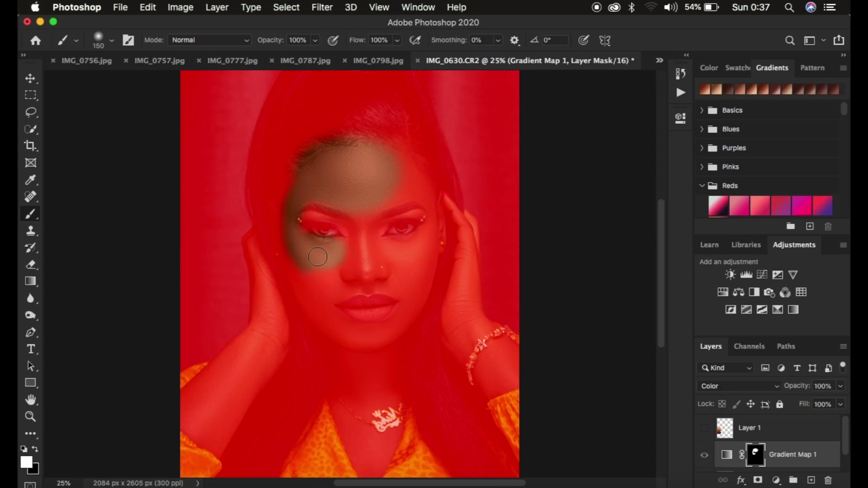
{"action": "key", "text": "backslash"}
{"action": "mouse_move", "coordinate": [317, 257]}
{"action": "left_mouse_down"}
{"action": "mouse_move", "coordinate": [310, 248]}
{"action": "mouse_move", "coordinate": [345, 254]}
{"action": "mouse_move", "coordinate": [358, 223]}
{"action": "mouse_move", "coordinate": [363, 252]}
{"action": "mouse_move", "coordinate": [380, 240]}
{"action": "mouse_move", "coordinate": [407, 253]}
{"action": "left_mouse_up"}
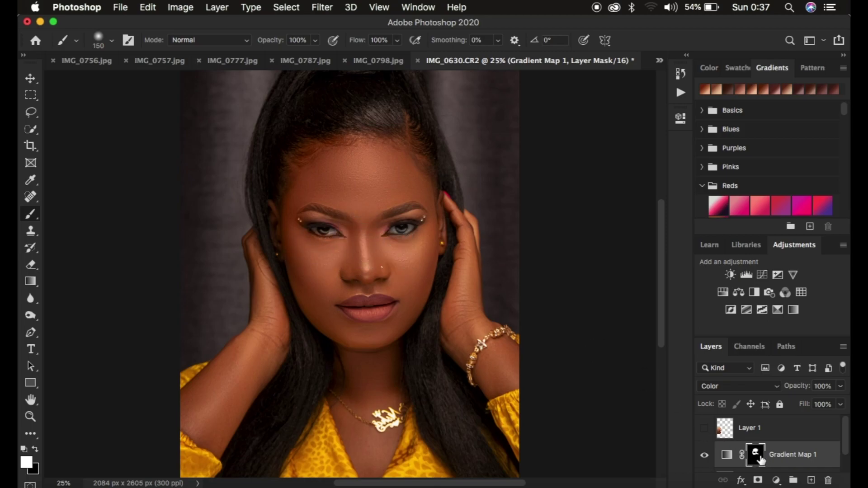
{"action": "mouse_move", "coordinate": [412, 269]}
{"action": "left_mouse_down"}
{"action": "mouse_move", "coordinate": [428, 259]}
{"action": "mouse_move", "coordinate": [432, 206]}
{"action": "mouse_move", "coordinate": [417, 181]}
{"action": "mouse_move", "coordinate": [433, 239]}
{"action": "mouse_move", "coordinate": [429, 199]}
{"action": "mouse_move", "coordinate": [431, 229]}
{"action": "mouse_move", "coordinate": [435, 213]}
{"action": "mouse_move", "coordinate": [425, 259]}
{"action": "mouse_move", "coordinate": [406, 279]}
{"action": "mouse_move", "coordinate": [360, 284]}
{"action": "mouse_move", "coordinate": [358, 277]}
{"action": "mouse_move", "coordinate": [322, 289]}
{"action": "mouse_move", "coordinate": [315, 298]}
{"action": "mouse_move", "coordinate": [338, 324]}
{"action": "mouse_move", "coordinate": [361, 334]}
{"action": "mouse_move", "coordinate": [351, 336]}
{"action": "mouse_move", "coordinate": [406, 327]}
{"action": "mouse_move", "coordinate": [411, 304]}
{"action": "mouse_move", "coordinate": [391, 334]}
{"action": "mouse_move", "coordinate": [419, 290]}
{"action": "mouse_move", "coordinate": [393, 321]}
{"action": "mouse_move", "coordinate": [407, 277]}
{"action": "mouse_move", "coordinate": [333, 282]}
{"action": "mouse_move", "coordinate": [361, 269]}
{"action": "mouse_move", "coordinate": [355, 222]}
{"action": "mouse_move", "coordinate": [344, 250]}
{"action": "mouse_move", "coordinate": [312, 250]}
{"action": "mouse_move", "coordinate": [341, 251]}
{"action": "mouse_move", "coordinate": [364, 219]}
{"action": "mouse_move", "coordinate": [358, 199]}
{"action": "mouse_move", "coordinate": [306, 187]}
{"action": "mouse_move", "coordinate": [320, 169]}
{"action": "mouse_move", "coordinate": [405, 162]}
{"action": "mouse_move", "coordinate": [381, 195]}
{"action": "mouse_move", "coordinate": [429, 189]}
{"action": "mouse_move", "coordinate": [403, 193]}
{"action": "mouse_move", "coordinate": [460, 277]}
{"action": "mouse_move", "coordinate": [466, 307]}
{"action": "mouse_move", "coordinate": [457, 336]}
{"action": "mouse_move", "coordinate": [498, 371]}
{"action": "mouse_move", "coordinate": [512, 366]}
{"action": "mouse_move", "coordinate": [496, 364]}
{"action": "mouse_move", "coordinate": [465, 300]}
{"action": "mouse_move", "coordinate": [463, 241]}
{"action": "mouse_move", "coordinate": [455, 224]}
{"action": "left_mouse_up"}
Enlarge the brush to 250 px and reveal the tone on the hand, forearm and neck
{"action": "key", "text": "bracketright"}
{"action": "key", "text": "bracketright"}
{"action": "key", "text": "bracketright"}
{"action": "mouse_move", "coordinate": [260, 279]}
{"action": "left_mouse_down"}
{"action": "mouse_move", "coordinate": [264, 321]}
{"action": "mouse_move", "coordinate": [243, 384]}
{"action": "mouse_move", "coordinate": [203, 401]}
{"action": "mouse_move", "coordinate": [201, 387]}
{"action": "mouse_move", "coordinate": [207, 406]}
{"action": "mouse_move", "coordinate": [263, 364]}
{"action": "mouse_move", "coordinate": [270, 273]}
{"action": "left_mouse_up"}
{"action": "mouse_move", "coordinate": [358, 378]}
{"action": "left_mouse_down"}
{"action": "mouse_move", "coordinate": [371, 427]}
{"action": "mouse_move", "coordinate": [376, 400]}
{"action": "mouse_move", "coordinate": [387, 405]}
{"action": "mouse_move", "coordinate": [387, 397]}
{"action": "mouse_move", "coordinate": [353, 364]}
{"action": "mouse_move", "coordinate": [369, 356]}
{"action": "mouse_move", "coordinate": [360, 344]}
{"action": "mouse_move", "coordinate": [386, 403]}
{"action": "mouse_move", "coordinate": [369, 461]}
{"action": "mouse_move", "coordinate": [379, 438]}
{"action": "mouse_move", "coordinate": [383, 353]}
{"action": "left_mouse_up"}
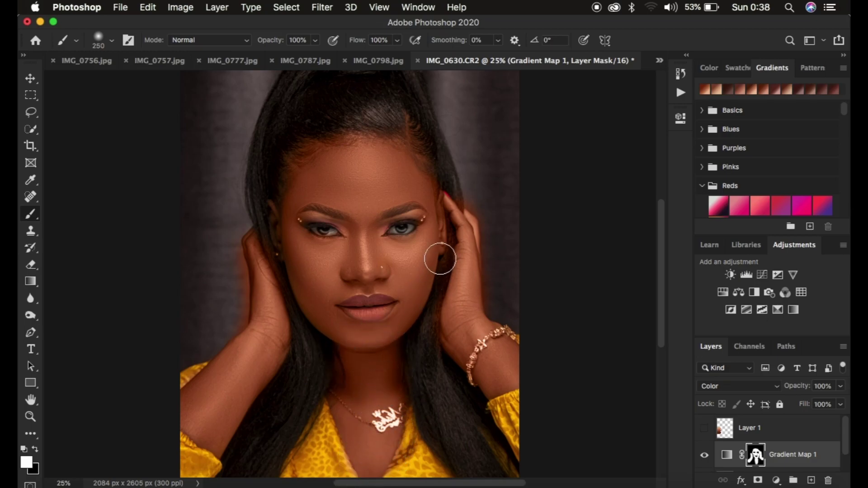
With a 125 px brush, mask the tone off the eyes and both irises
{"action": "key", "text": "bracketleft"}
{"action": "key", "text": "bracketleft"}
{"action": "key", "text": "bracketleft"}
{"action": "key", "text": "bracketleft"}
{"action": "mouse_move", "coordinate": [392, 247]}
{"action": "left_mouse_down"}
{"action": "mouse_move", "coordinate": [393, 234]}
{"action": "mouse_move", "coordinate": [412, 235]}
{"action": "mouse_move", "coordinate": [375, 251]}
{"action": "mouse_move", "coordinate": [312, 247]}
{"action": "mouse_move", "coordinate": [300, 285]}
{"action": "left_mouse_up"}
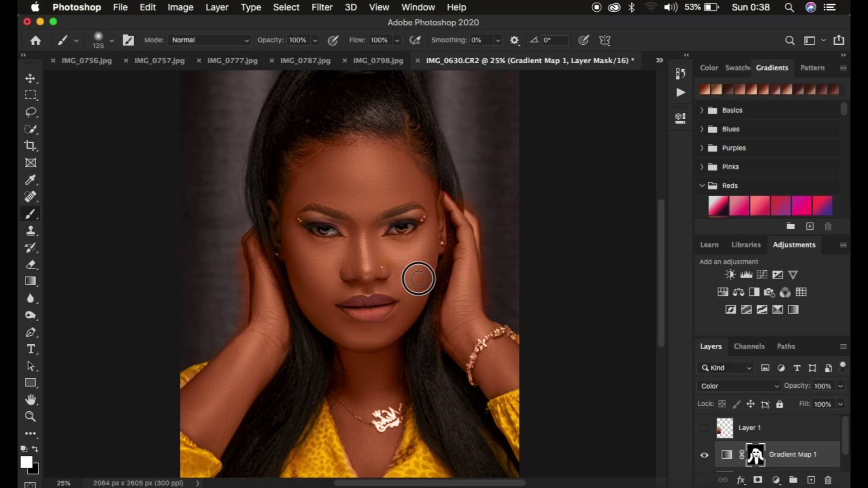
{"action": "mouse_move", "coordinate": [400, 164]}
{"action": "left_mouse_down"}
{"action": "mouse_move", "coordinate": [386, 142]}
{"action": "mouse_move", "coordinate": [357, 146]}
{"action": "left_mouse_up"}
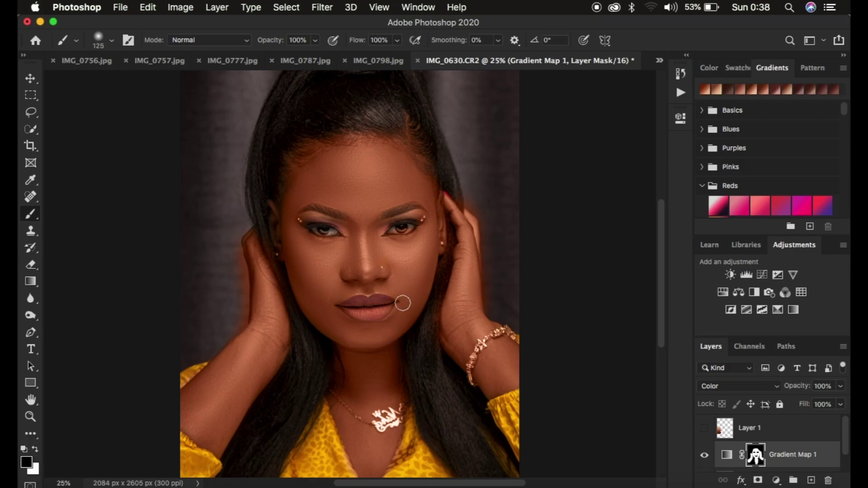
{"action": "mouse_move", "coordinate": [403, 233]}
{"action": "left_mouse_down"}
{"action": "mouse_move", "coordinate": [387, 227]}
{"action": "mouse_move", "coordinate": [412, 227]}
{"action": "mouse_move", "coordinate": [396, 230]}
{"action": "left_mouse_up"}
{"action": "mouse_move", "coordinate": [328, 235]}
{"action": "left_mouse_down"}
{"action": "mouse_move", "coordinate": [316, 230]}
{"action": "mouse_move", "coordinate": [334, 236]}
{"action": "left_mouse_up"}
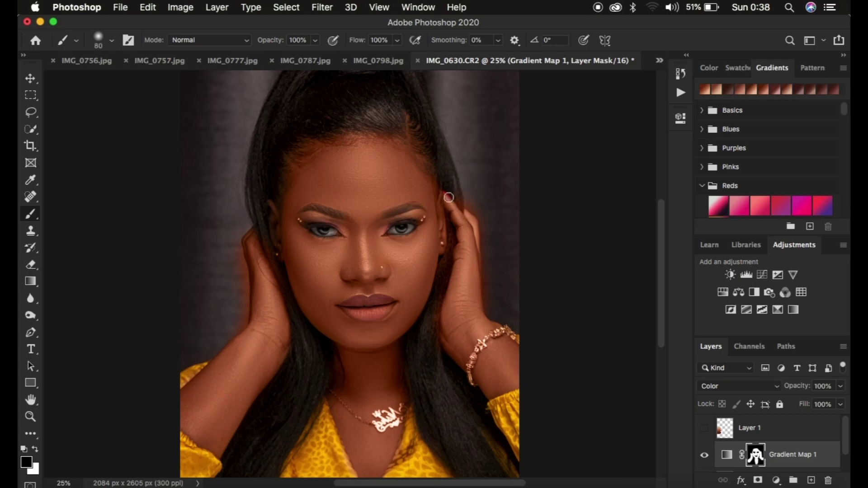
Clean the mask along the hair and hand edges, remove tone from the lips, and view the whole portrait
{"action": "mouse_move", "coordinate": [452, 232]}
{"action": "left_mouse_down"}
{"action": "mouse_move", "coordinate": [431, 322]}
{"action": "mouse_move", "coordinate": [437, 305]}
{"action": "mouse_move", "coordinate": [437, 369]}
{"action": "left_mouse_up"}
{"action": "mouse_move", "coordinate": [238, 253]}
{"action": "left_mouse_down"}
{"action": "mouse_move", "coordinate": [242, 323]}
{"action": "mouse_move", "coordinate": [242, 265]}
{"action": "mouse_move", "coordinate": [234, 324]}
{"action": "mouse_move", "coordinate": [221, 329]}
{"action": "left_mouse_up"}
{"action": "mouse_move", "coordinate": [362, 115]}
{"action": "left_mouse_down"}
{"action": "mouse_move", "coordinate": [304, 137]}
{"action": "mouse_move", "coordinate": [279, 165]}
{"action": "mouse_move", "coordinate": [343, 108]}
{"action": "left_mouse_up"}
{"action": "mouse_move", "coordinate": [398, 117]}
{"action": "left_mouse_down"}
{"action": "mouse_move", "coordinate": [414, 131]}
{"action": "mouse_move", "coordinate": [396, 106]}
{"action": "mouse_move", "coordinate": [425, 154]}
{"action": "mouse_move", "coordinate": [392, 119]}
{"action": "mouse_move", "coordinate": [434, 163]}
{"action": "mouse_move", "coordinate": [403, 121]}
{"action": "mouse_move", "coordinate": [357, 122]}
{"action": "mouse_move", "coordinate": [307, 141]}
{"action": "mouse_move", "coordinate": [321, 139]}
{"action": "mouse_move", "coordinate": [297, 148]}
{"action": "mouse_move", "coordinate": [281, 186]}
{"action": "mouse_move", "coordinate": [287, 150]}
{"action": "left_mouse_up"}
{"action": "mouse_move", "coordinate": [356, 311]}
{"action": "left_mouse_down"}
{"action": "mouse_move", "coordinate": [348, 306]}
{"action": "mouse_move", "coordinate": [382, 304]}
{"action": "left_mouse_up"}
{"action": "key", "text": "super+minus"}
{"action": "key", "text": "super+minus"}
{"action": "key", "text": "super+minus"}
{"action": "key", "text": "super+minus"}
{"action": "key", "text": "super+plus"}
{"action": "key", "text": "super+plus"}
{"action": "key", "text": "super+plus"}
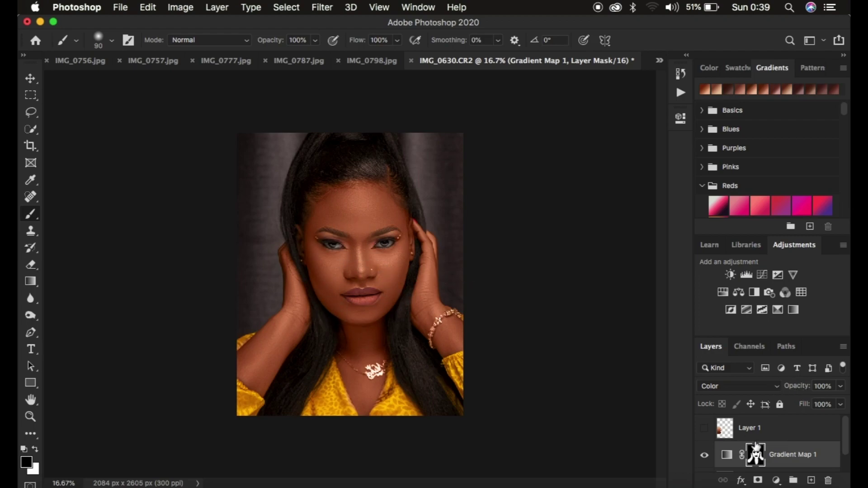
Set Gradient Map 1's opacity to 67%
{"action": "left_click", "coordinate": [797, 388]}
{"action": "left_click_drag", "start_coordinate": [798, 387], "coordinate": [772, 388]}
{"action": "left_click", "coordinate": [799, 387]}
{"action": "left_click_drag", "start_coordinate": [800, 388], "coordinate": [806, 388]}
Delete the swatch layer Layer 1
{"action": "left_click", "coordinate": [704, 455]}
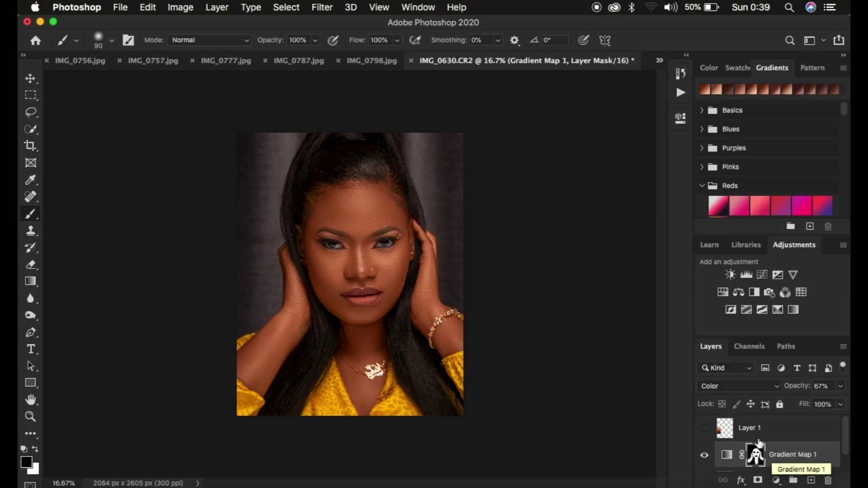
{"action": "left_click", "coordinate": [784, 433]}
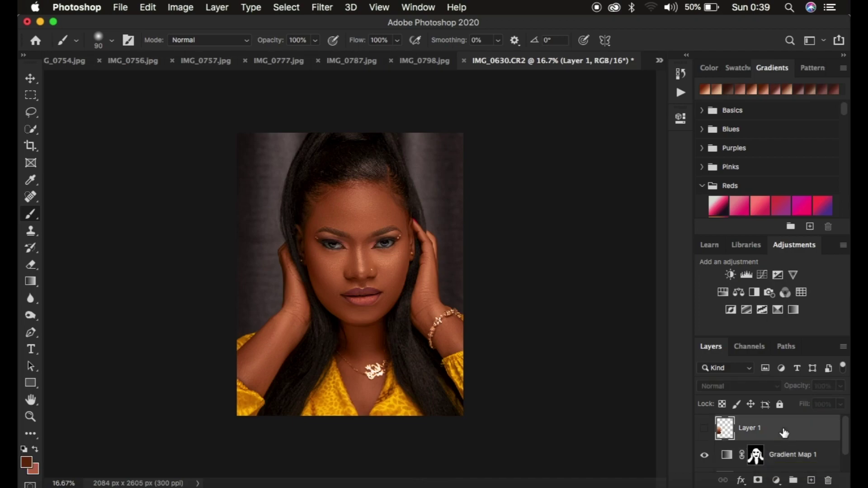
{"action": "key", "text": "BackSpace"}
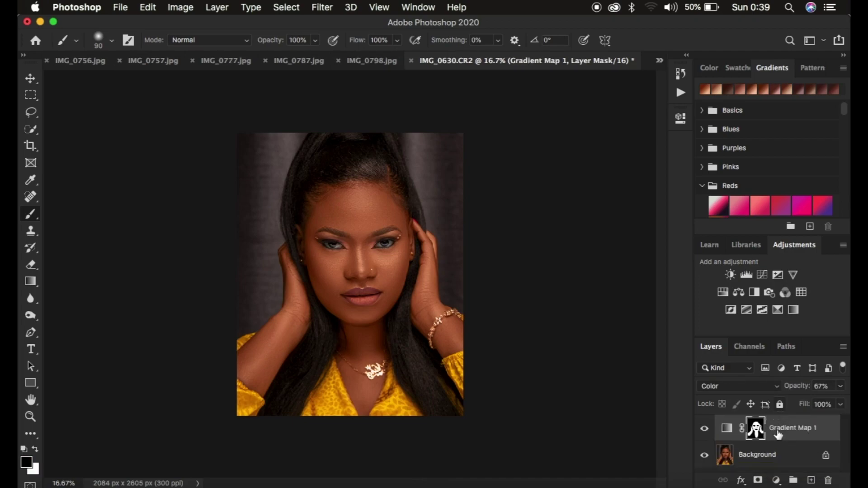
Add a Brightness/Contrast layer clipped to Gradient Map 1, with Contrast at 35
{"action": "left_click", "coordinate": [776, 480]}
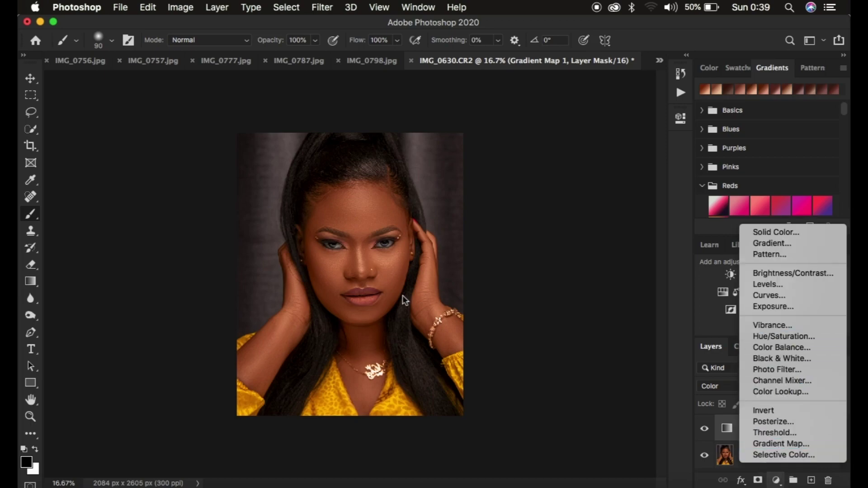
{"action": "left_click", "coordinate": [785, 274]}
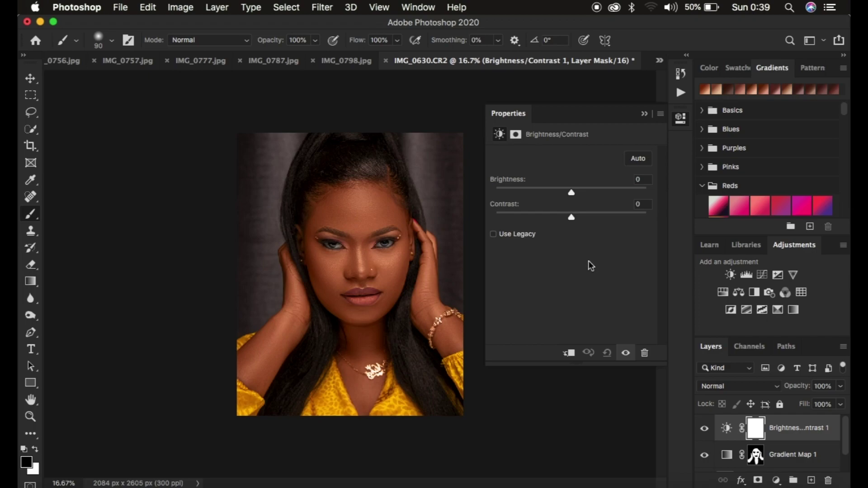
{"action": "left_click", "coordinate": [568, 354]}
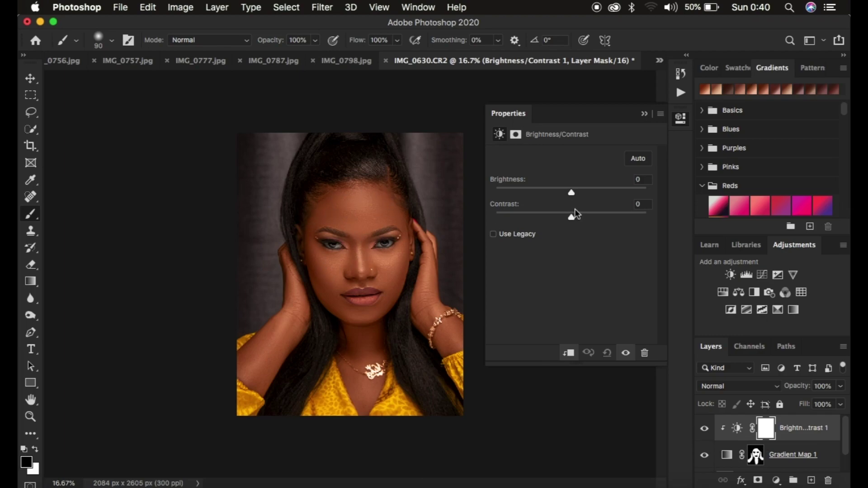
{"action": "left_click_drag", "start_coordinate": [571, 218], "coordinate": [580, 219]}
{"action": "left_click_drag", "start_coordinate": [579, 218], "coordinate": [599, 218]}
Collapse Properties, then toggle Gradient Map 1's visibility for a before/after view, leaving it on
{"action": "left_click", "coordinate": [646, 114]}
{"action": "scroll", "coordinate": [746, 457], "scroll_direction": "down", "scroll_amount": 1}
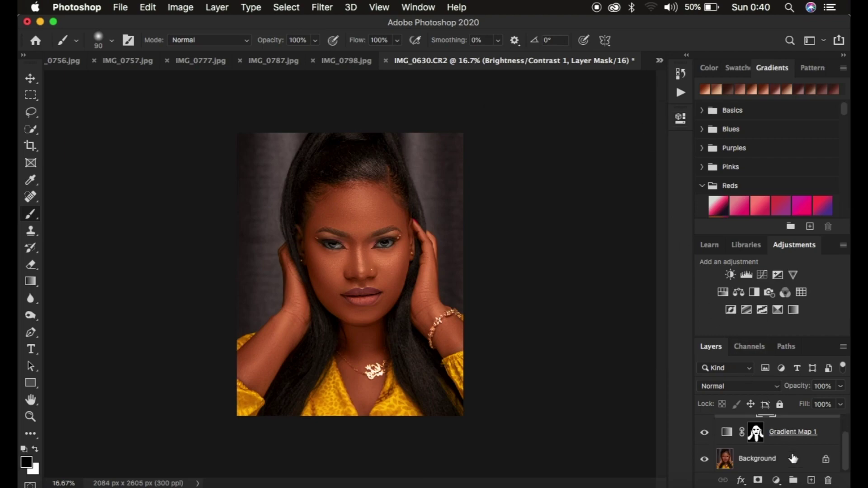
{"action": "left_click", "coordinate": [704, 459], "text": "alt"}
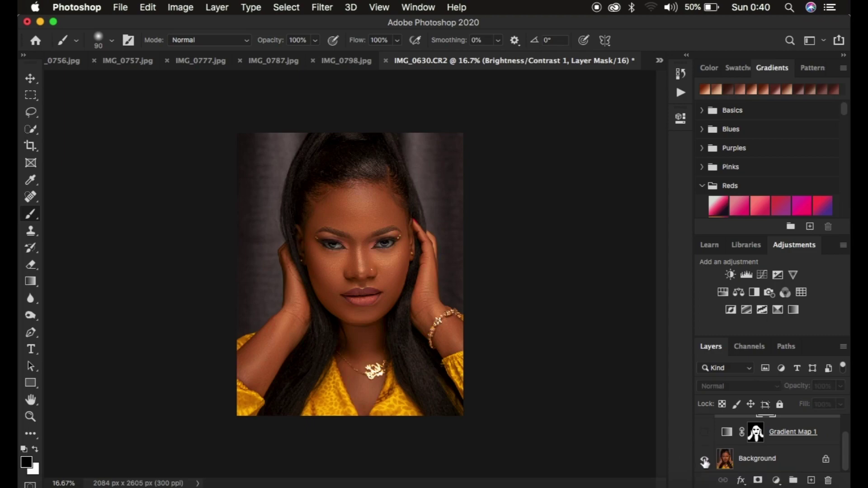
{"action": "left_click", "coordinate": [705, 460], "text": "alt"}
{"action": "left_click", "coordinate": [704, 459], "text": "alt"}
{"action": "left_click", "coordinate": [705, 460], "text": "alt"}
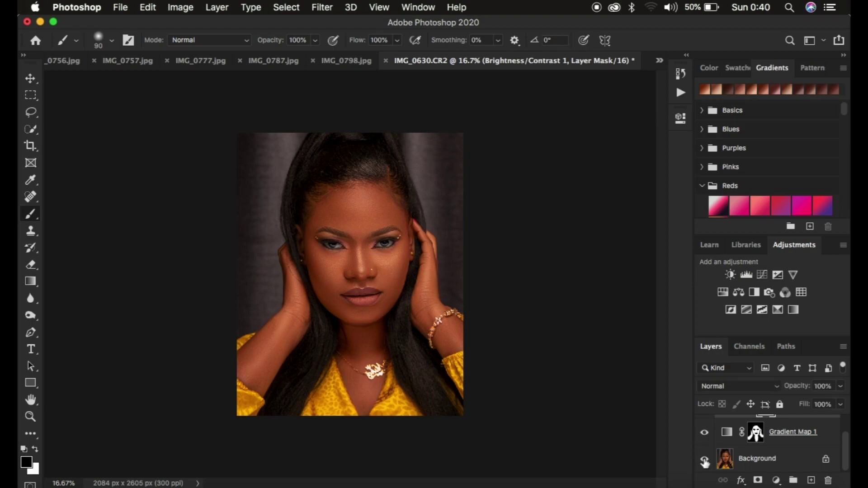
{"action": "left_click", "coordinate": [704, 460], "text": "alt"}
{"action": "left_click", "coordinate": [704, 460], "text": "alt"}
{"action": "left_click", "coordinate": [704, 459], "text": "alt"}
{"action": "left_click", "coordinate": [704, 460], "text": "alt"}
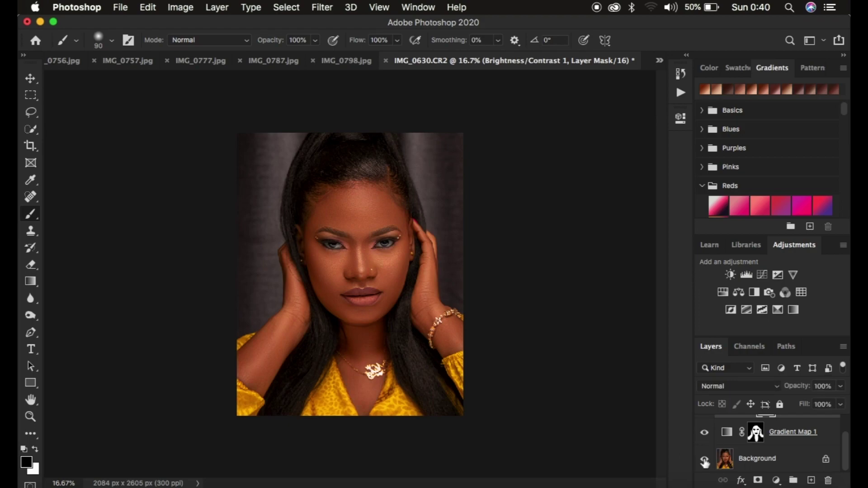